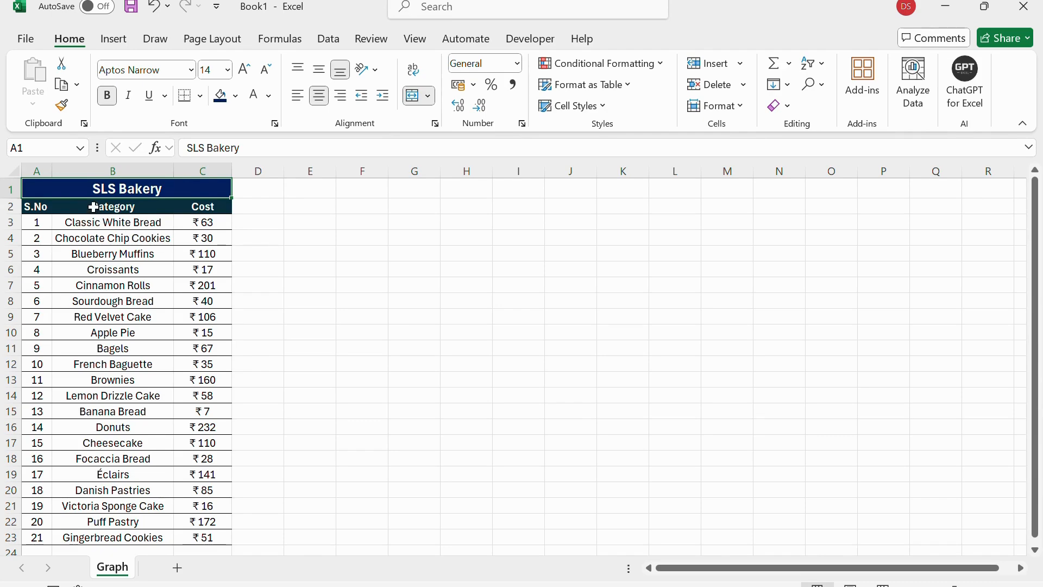
# Insert the recommended clustered column chart for the Category and Cost data in B2:C23.
pyautogui.moveTo(91, 206); pyautogui.dragTo(205, 538)
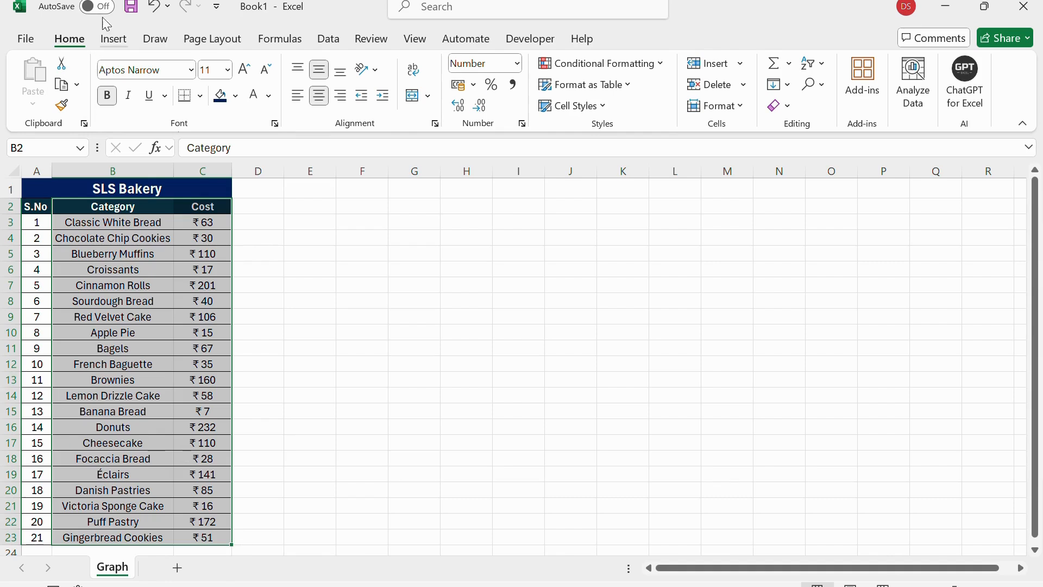
pyautogui.click(122, 51)
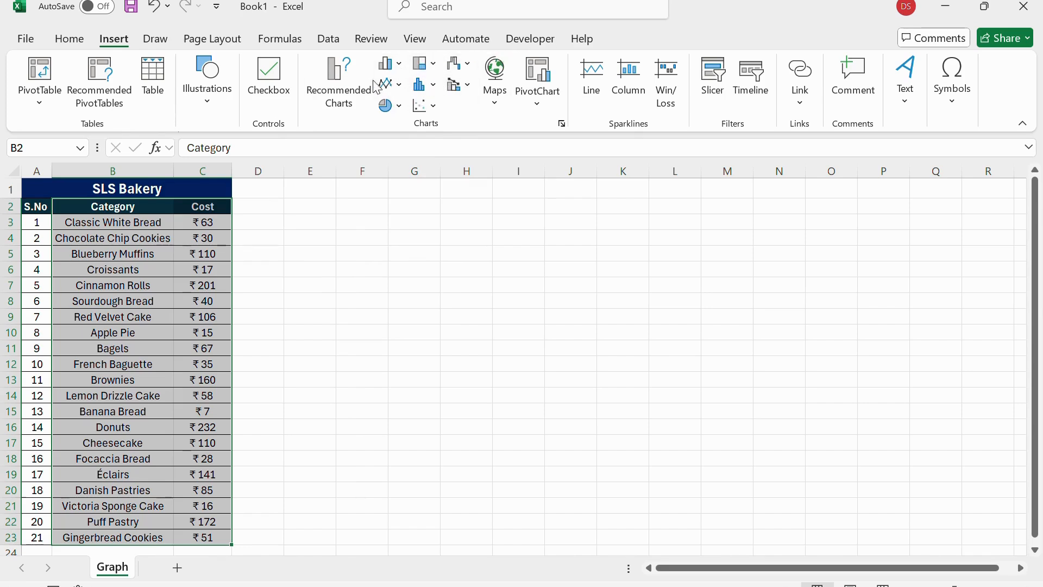
pyautogui.click(351, 92)
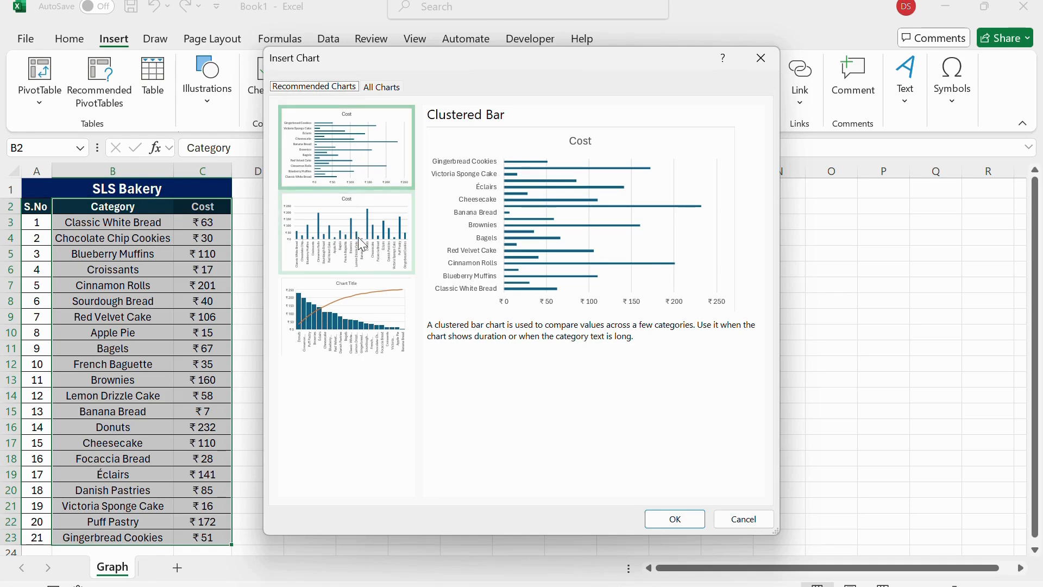
pyautogui.click(353, 214)
pyautogui.click(341, 318)
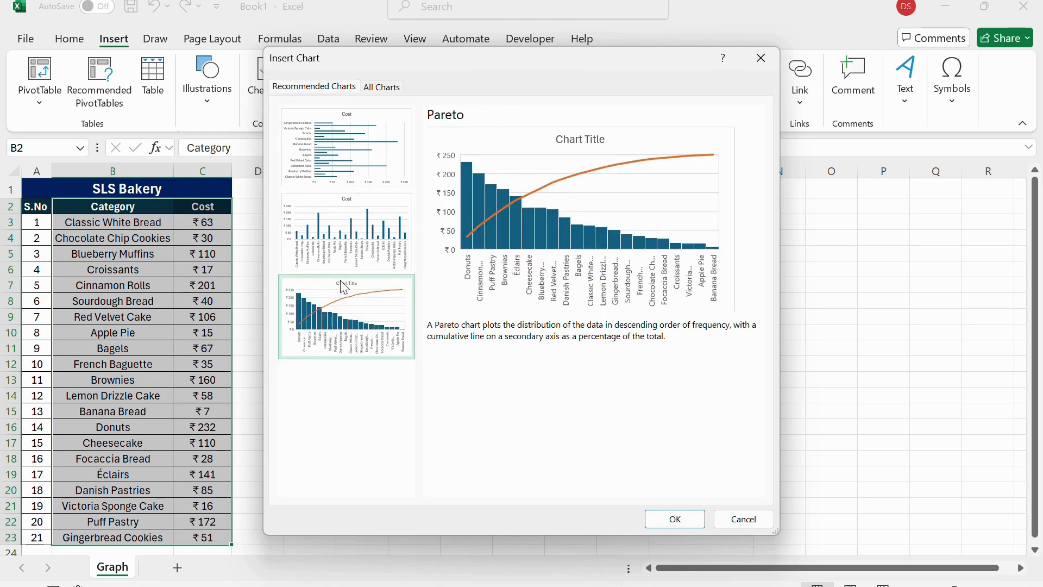
pyautogui.click(356, 248)
pyautogui.click(354, 158)
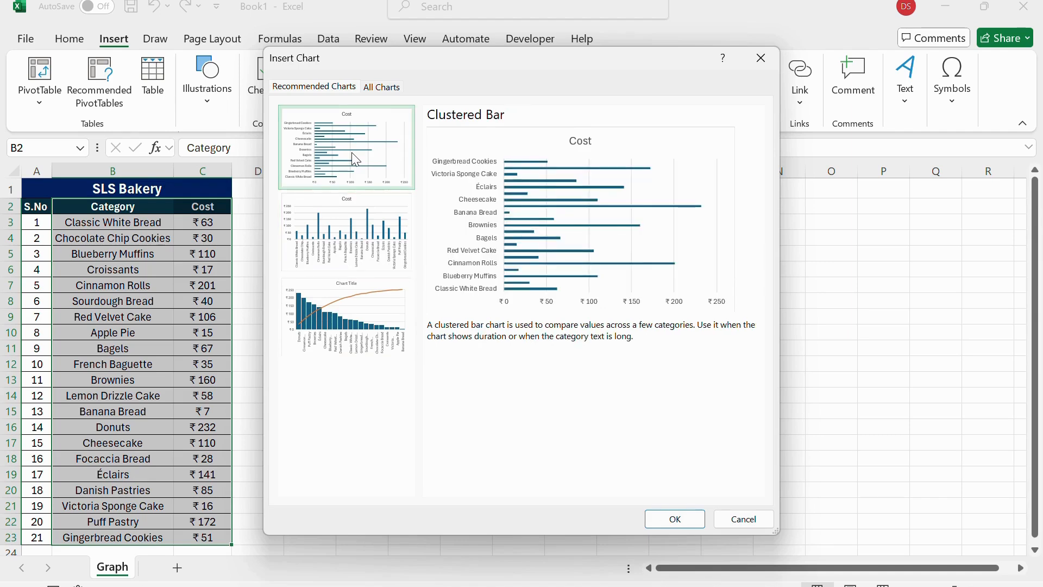
pyautogui.click(378, 233)
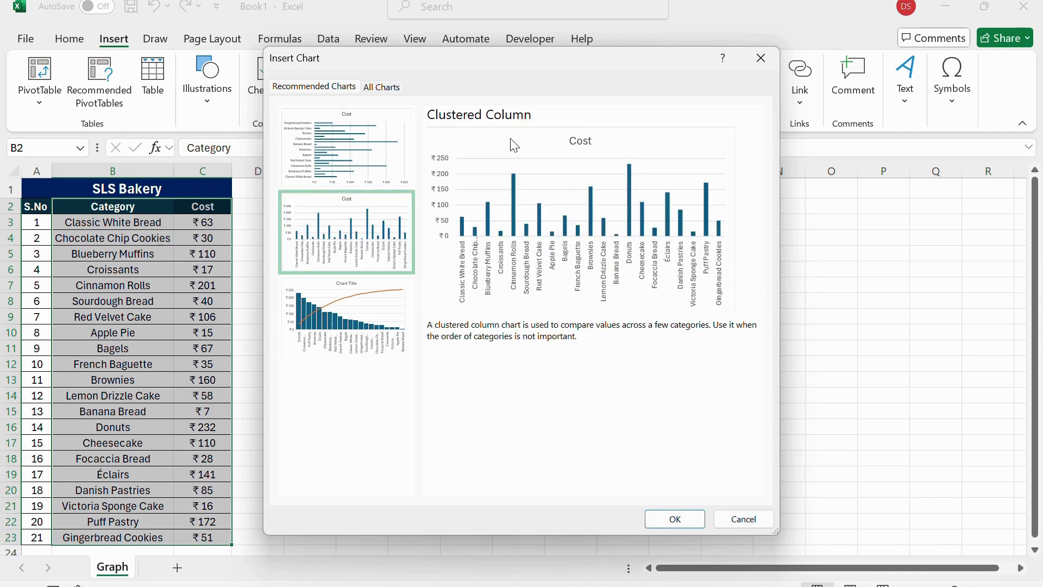
pyautogui.click(676, 519)
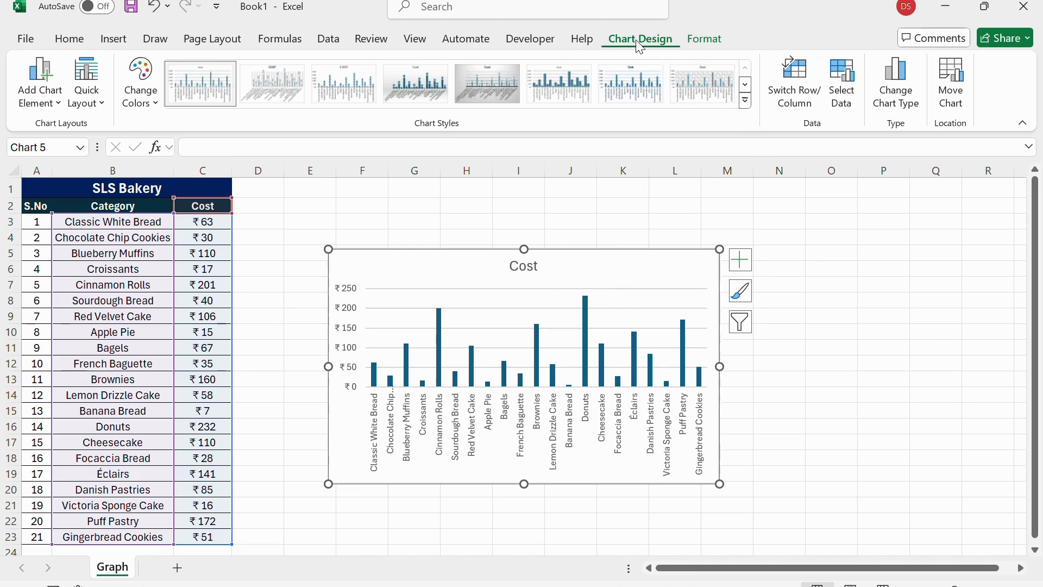
# Change the chart to the clustered column variant with a separately coloured column per item, and enlarge it slightly up toward row 3.
pyautogui.click(905, 105)
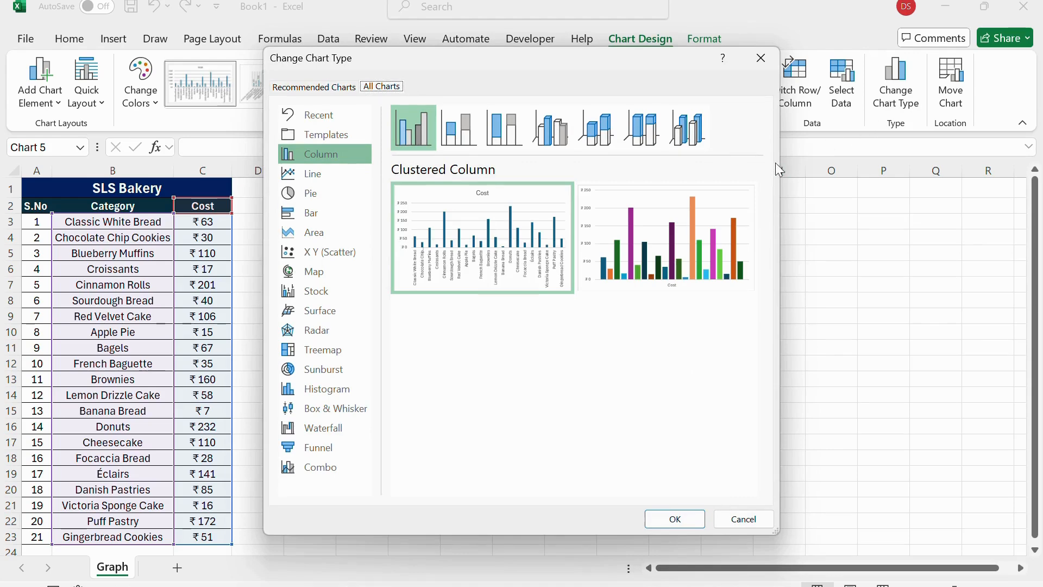
pyautogui.moveTo(447, 204)
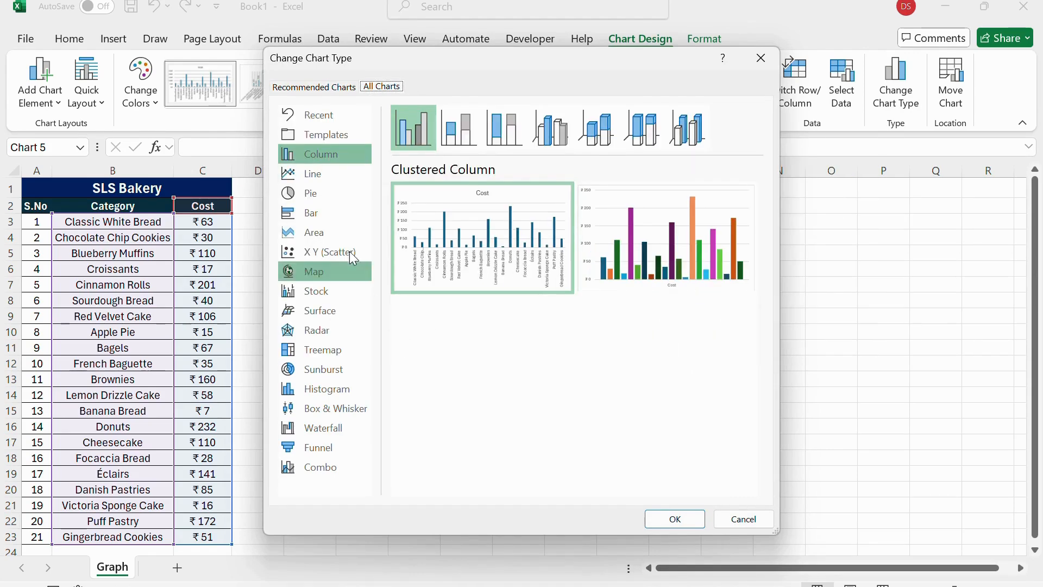
pyautogui.click(315, 174)
pyautogui.click(323, 199)
pyautogui.click(321, 231)
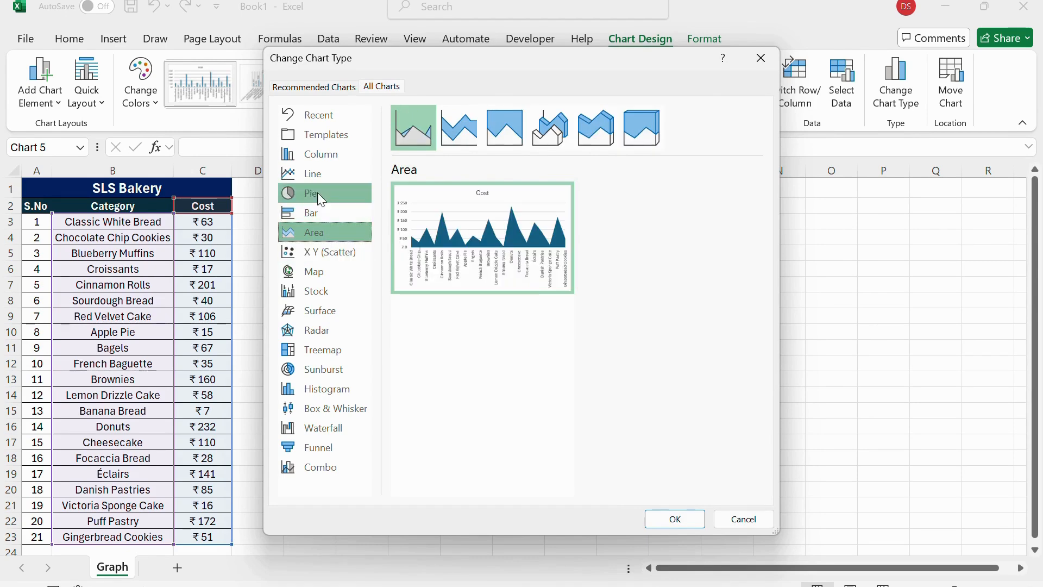
pyautogui.click(319, 155)
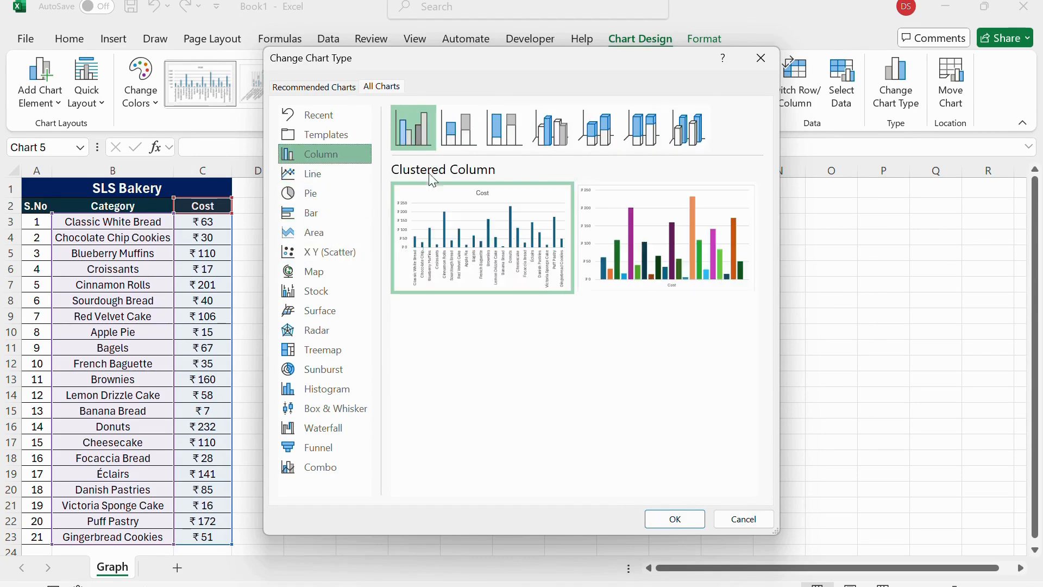
pyautogui.click(659, 239)
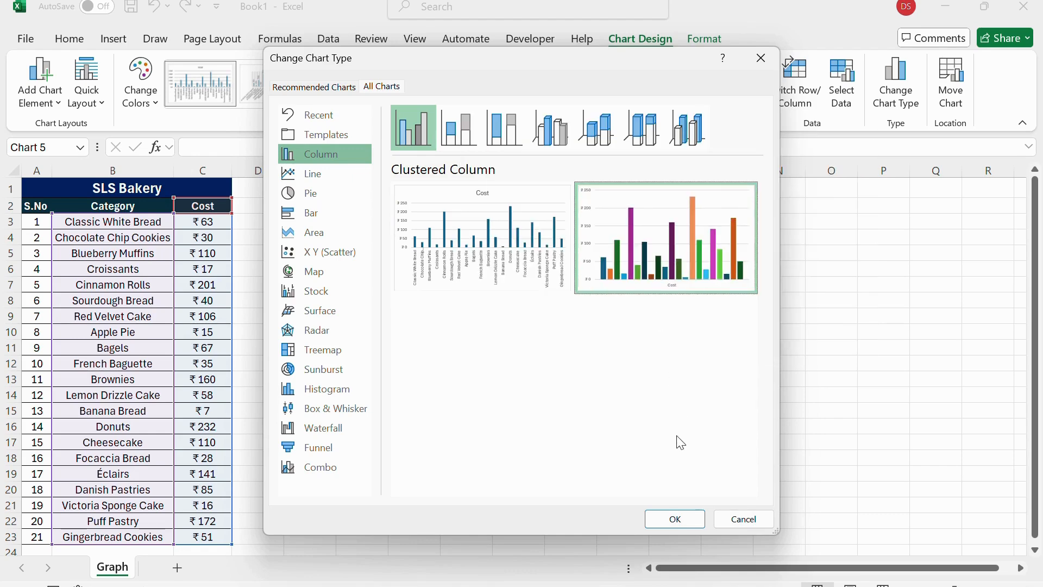
pyautogui.click(674, 522)
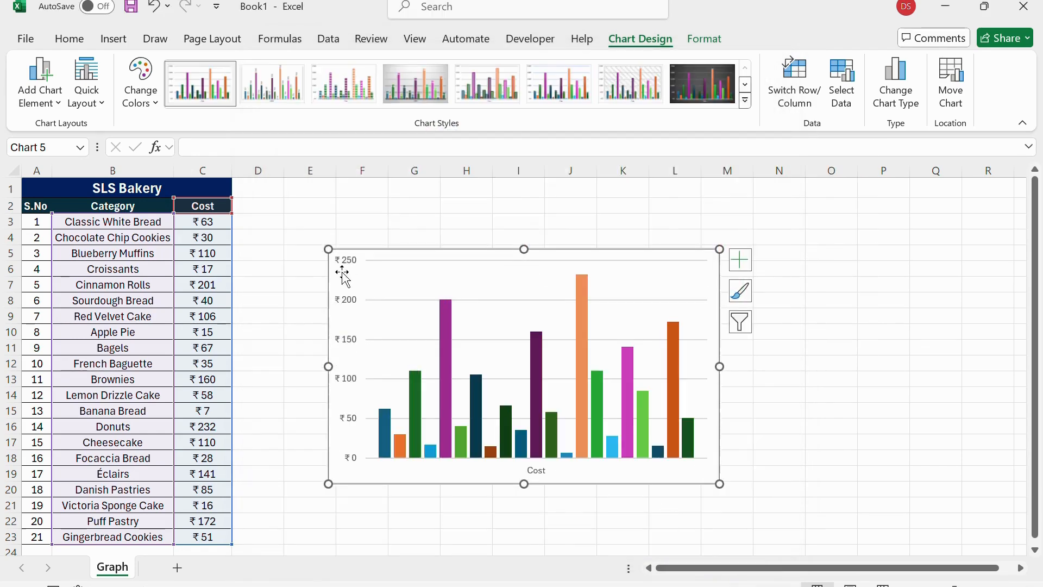
pyautogui.moveTo(329, 249); pyautogui.dragTo(308, 219)
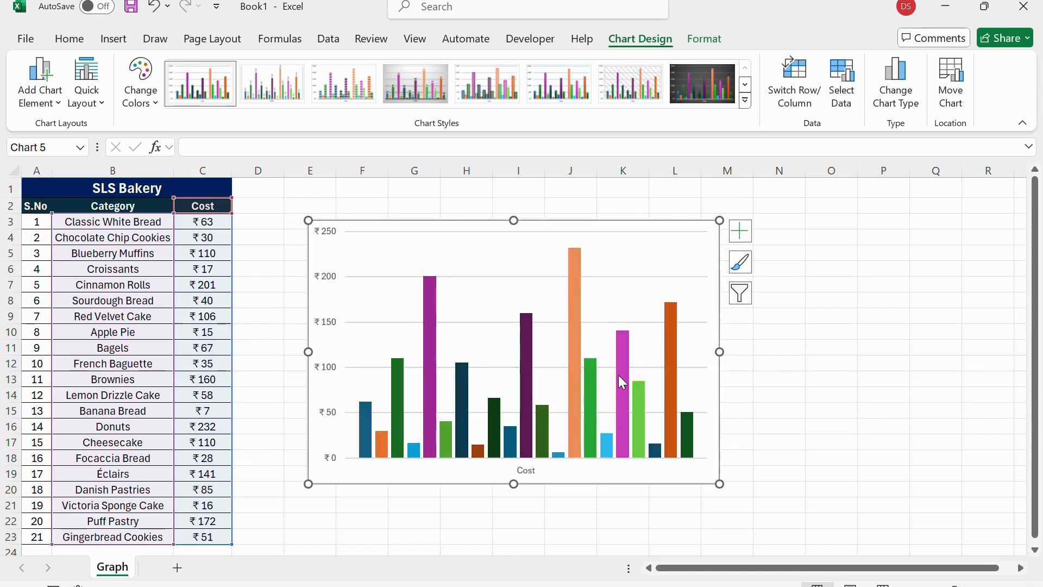
# Add a chart title and axis titles to the column chart.
pyautogui.moveTo(622, 382)
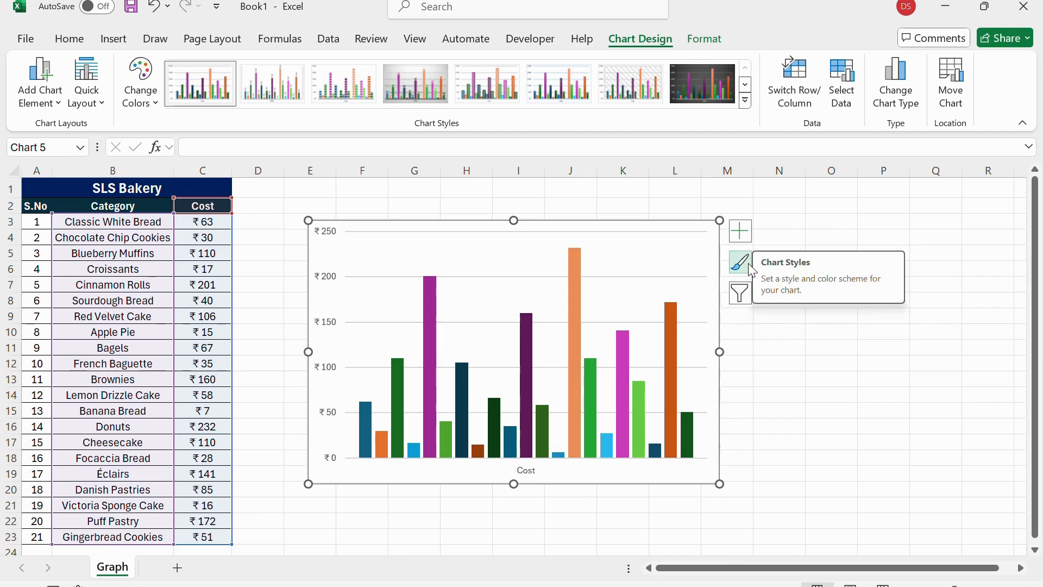
pyautogui.click(739, 234)
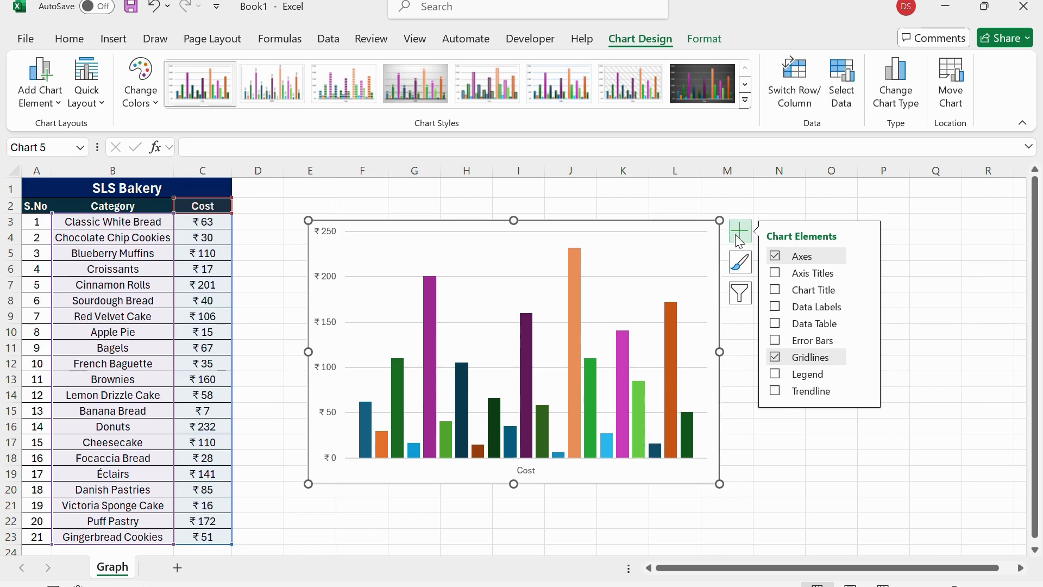
pyautogui.click(740, 239)
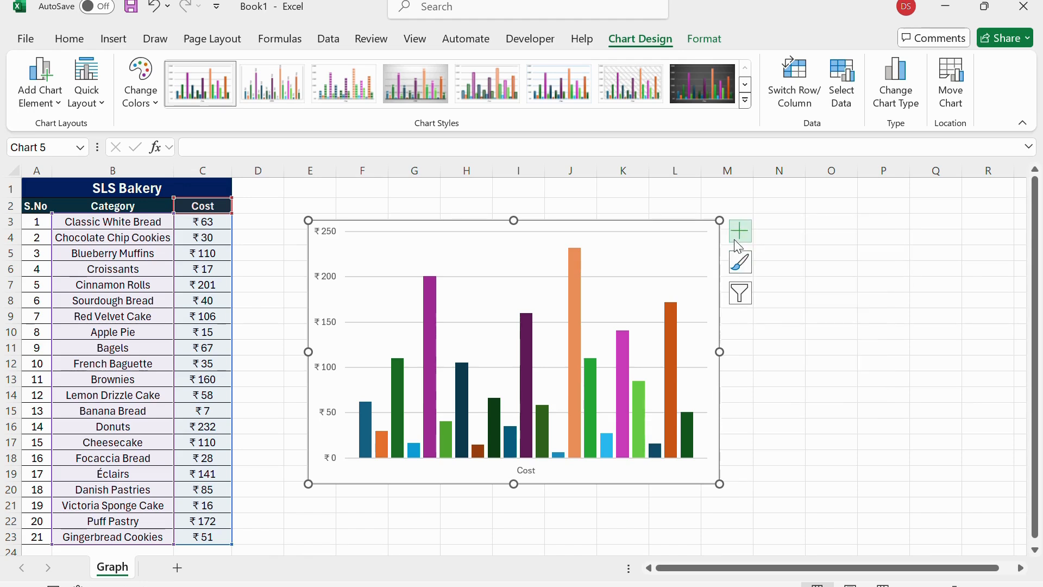
pyautogui.click(741, 239)
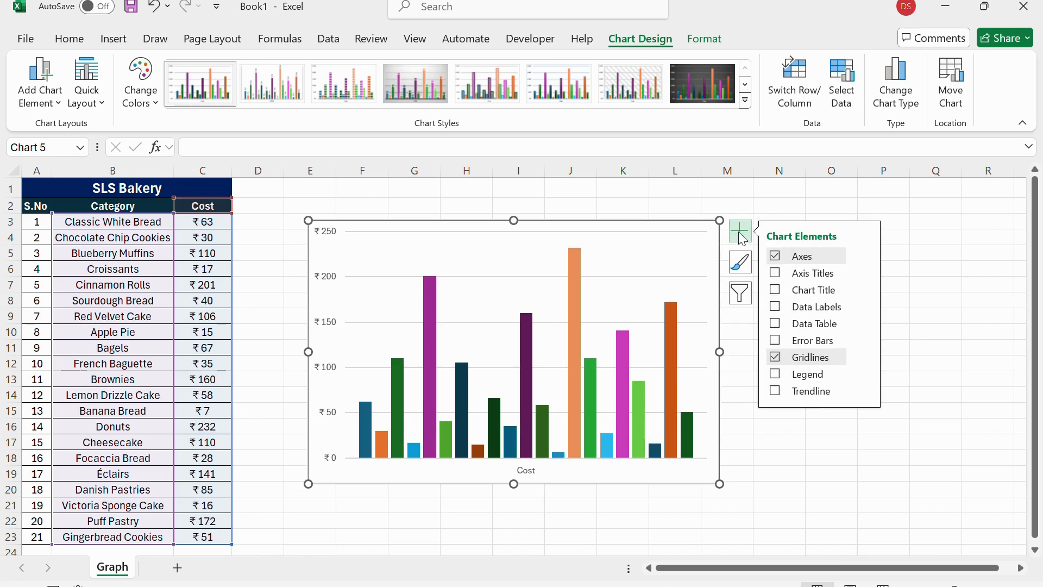
pyautogui.click(776, 292)
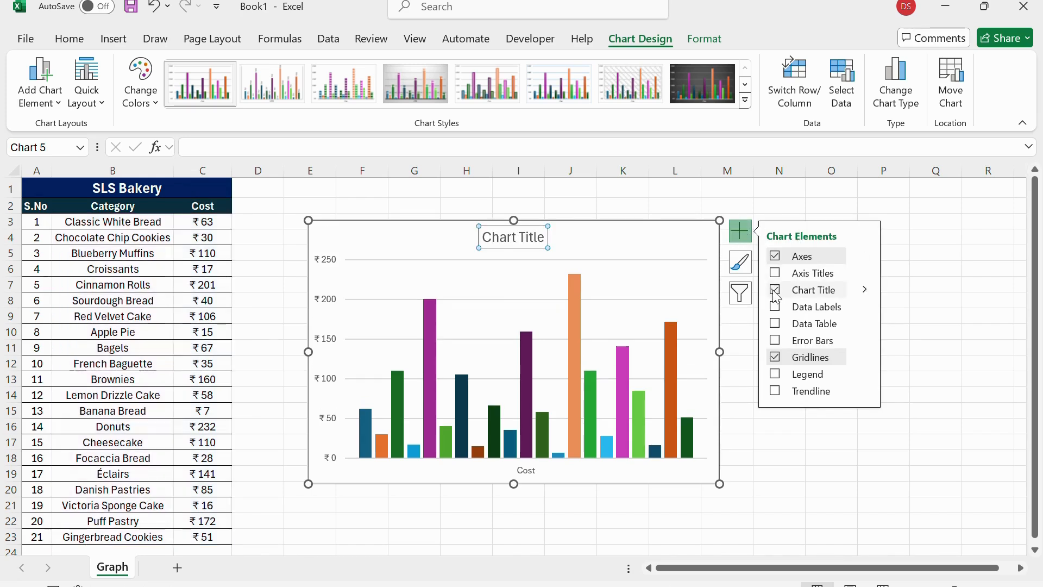
pyautogui.click(775, 275)
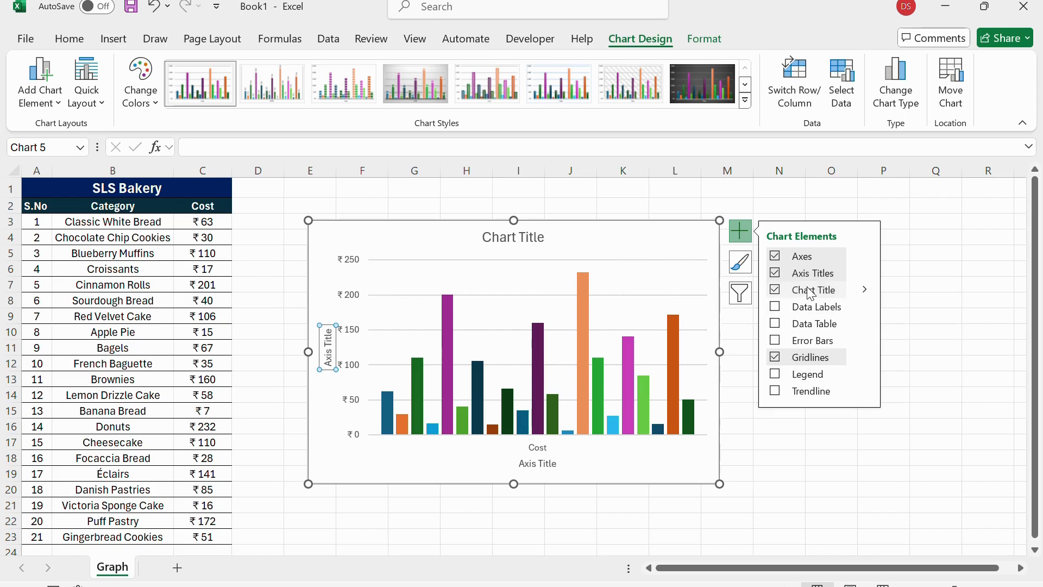
pyautogui.click(864, 293)
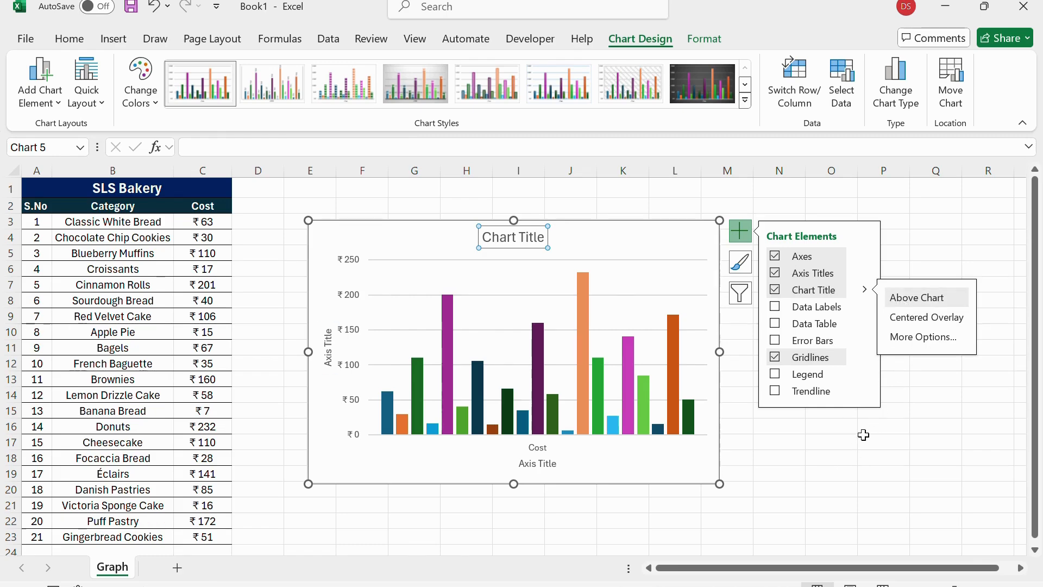
pyautogui.click(801, 462)
pyautogui.click(677, 263)
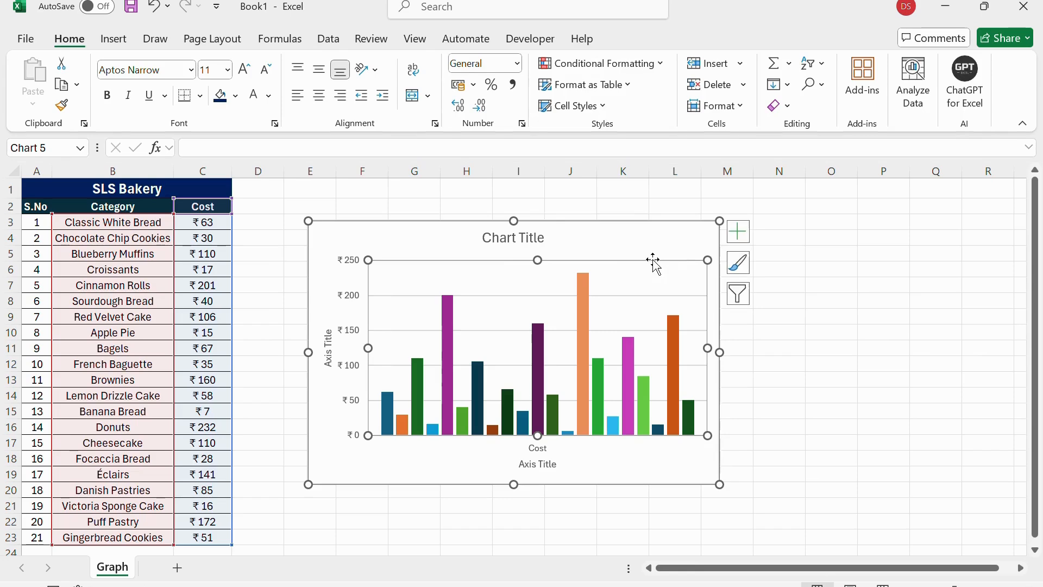
# Link the chart title to the table heading in cell A1 with the formula =Graph!$A$1.
pyautogui.click(513, 241)
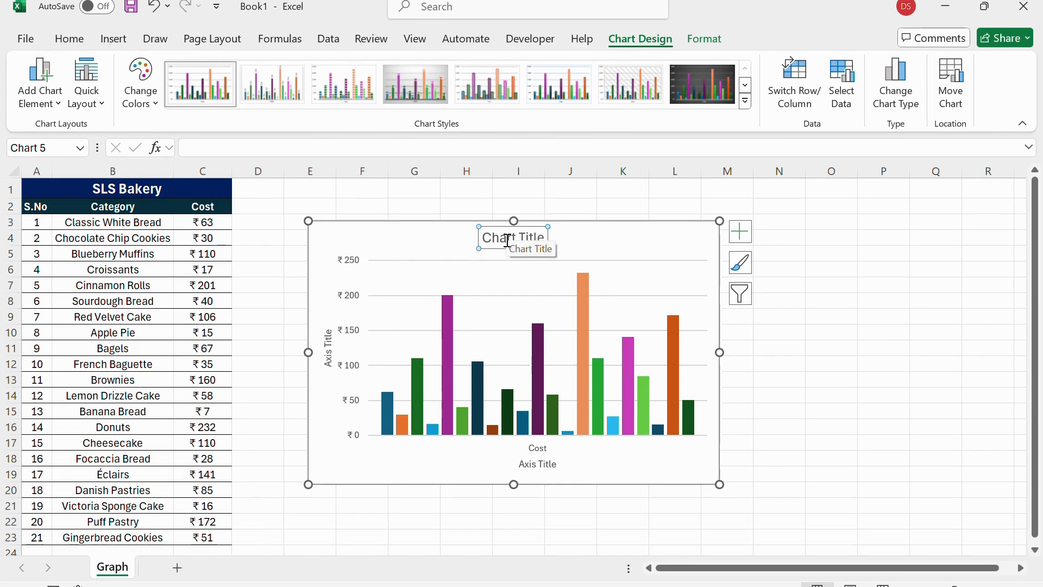
pyautogui.click(470, 152)
pyautogui.write('=')
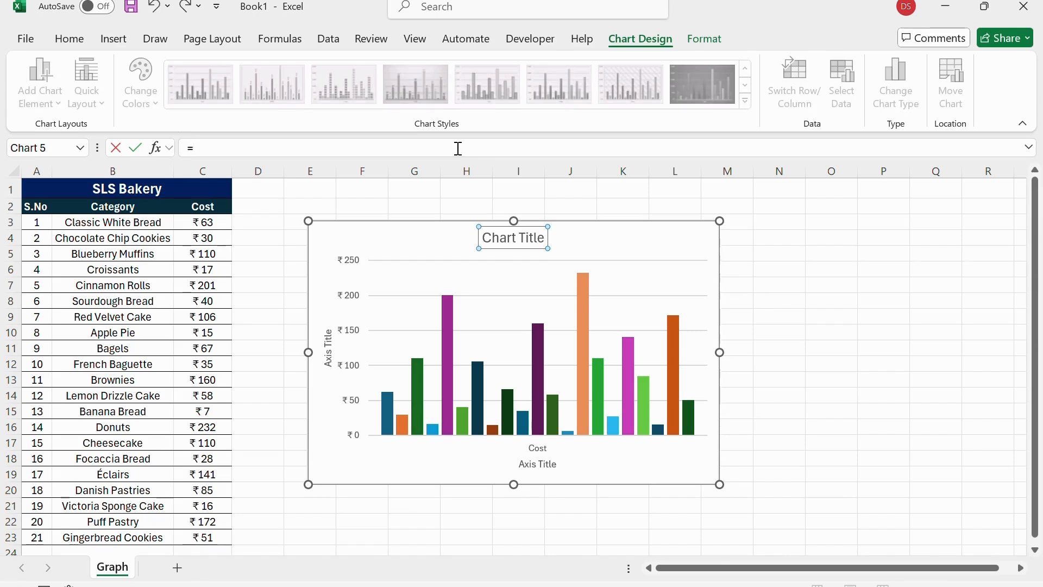
pyautogui.click(164, 189)
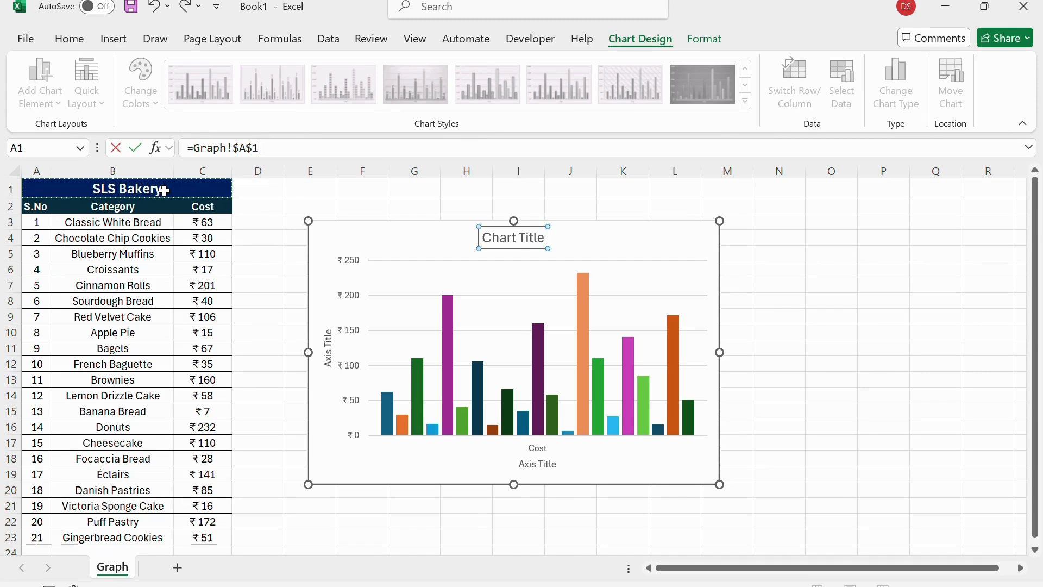
pyautogui.press('Return')
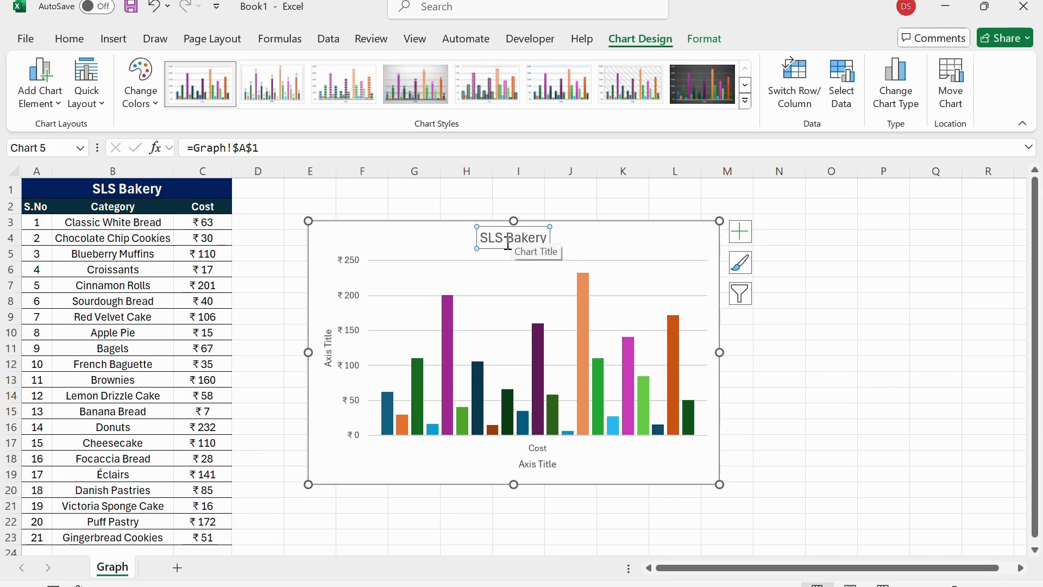
# Change the table heading in A1 to "SLS Bakes" to test the linked chart title.
pyautogui.click(147, 194)
pyautogui.click(250, 151)
pyautogui.moveTo(250, 151); pyautogui.dragTo(226, 147)
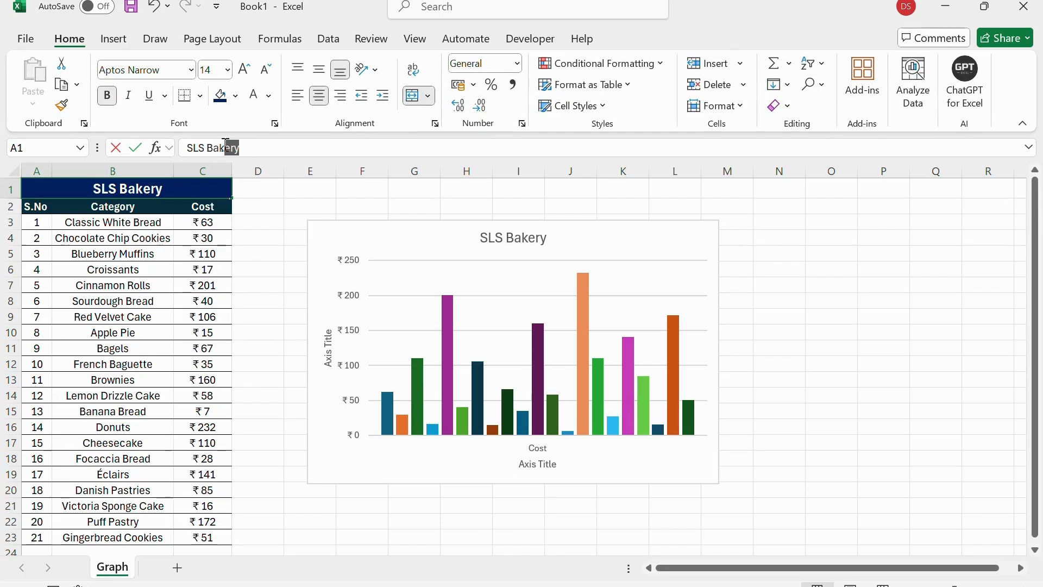
pyautogui.write('s')
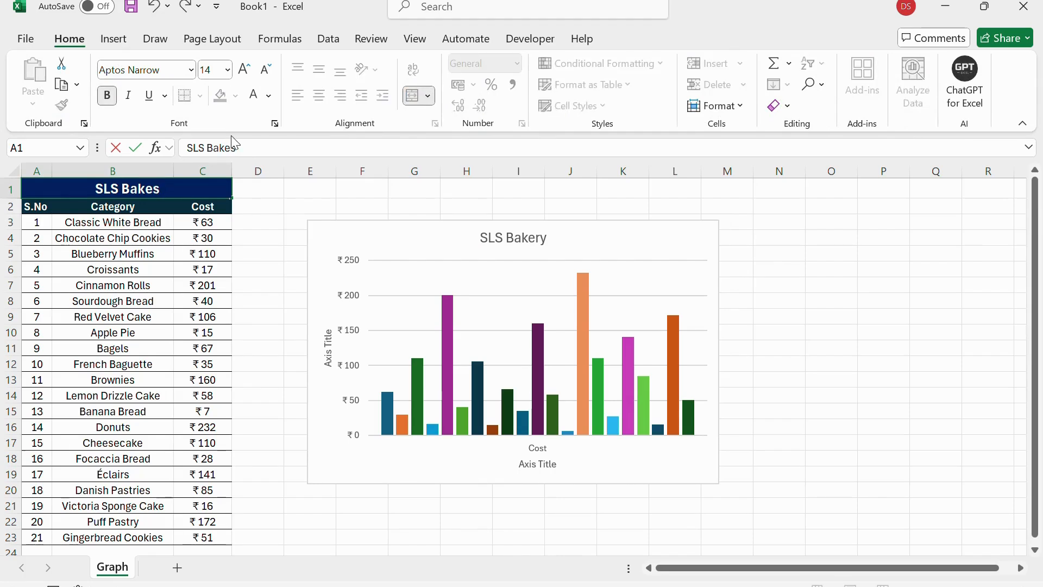
pyautogui.click(248, 185)
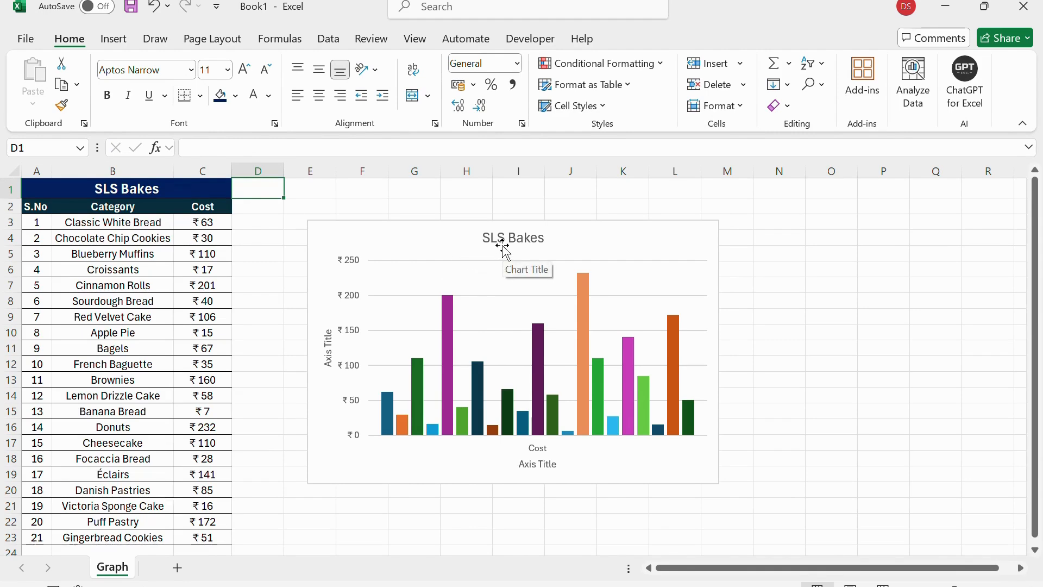
# Restore the table heading in A1 to "SLS Bakery".
pyautogui.click(216, 193)
pyautogui.click(246, 152)
pyautogui.press('BackSpace')
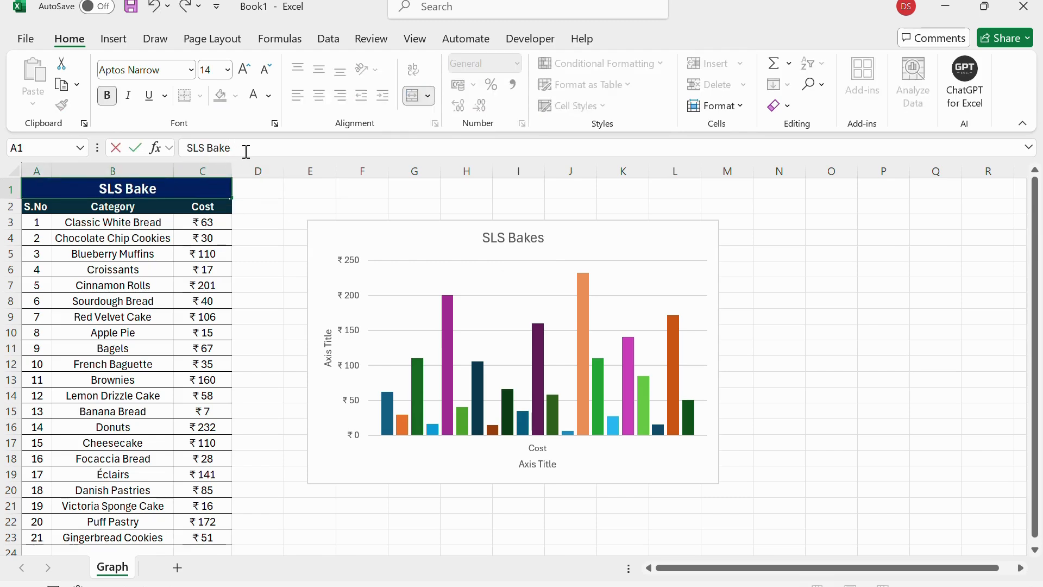
pyautogui.write('ry')
pyautogui.press('Return')
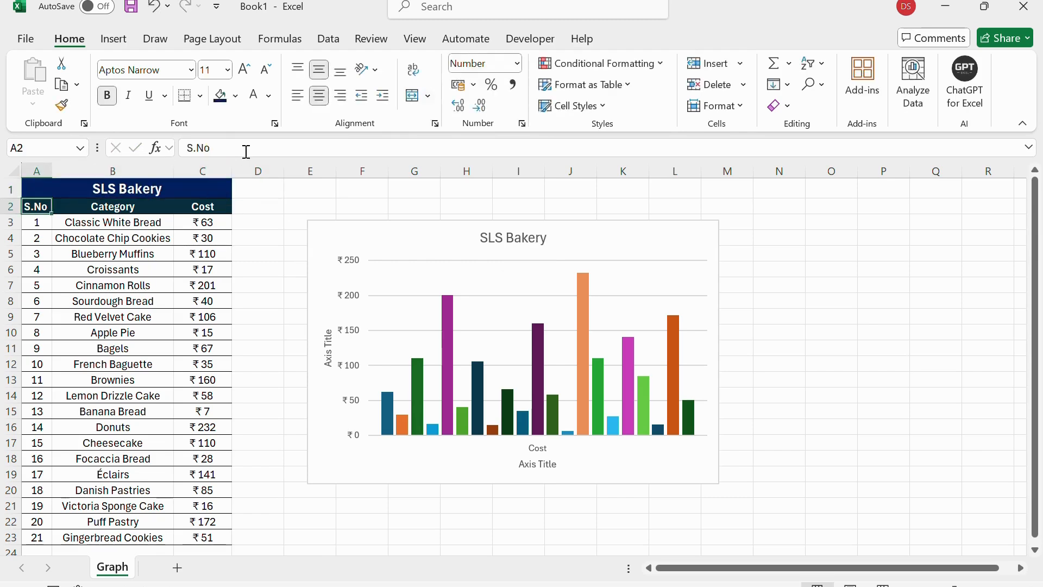
# Link the vertical axis title to the Cost header with the formula =Graph!$C$2.
pyautogui.click(378, 317)
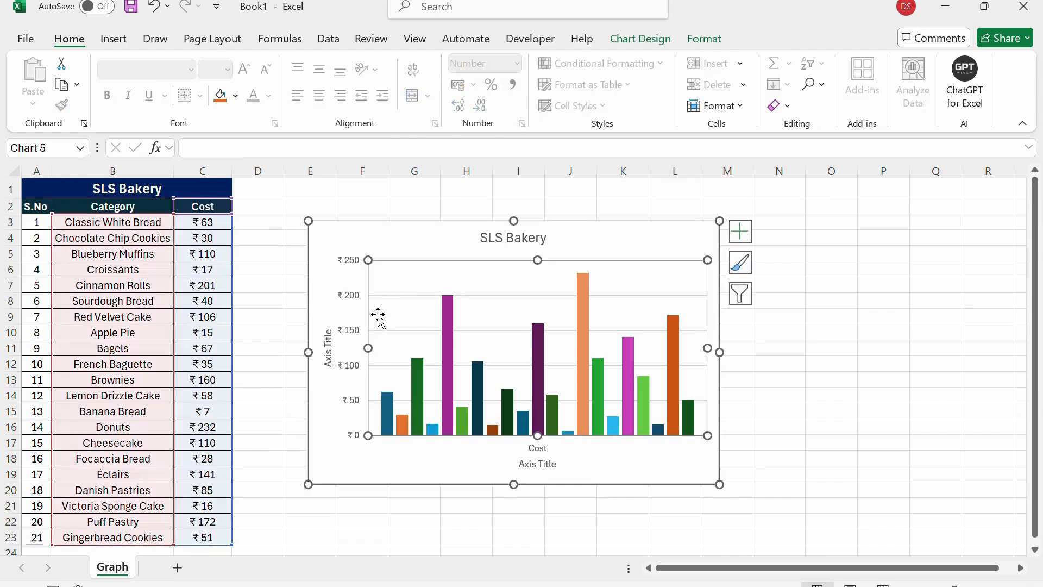
pyautogui.click(326, 338)
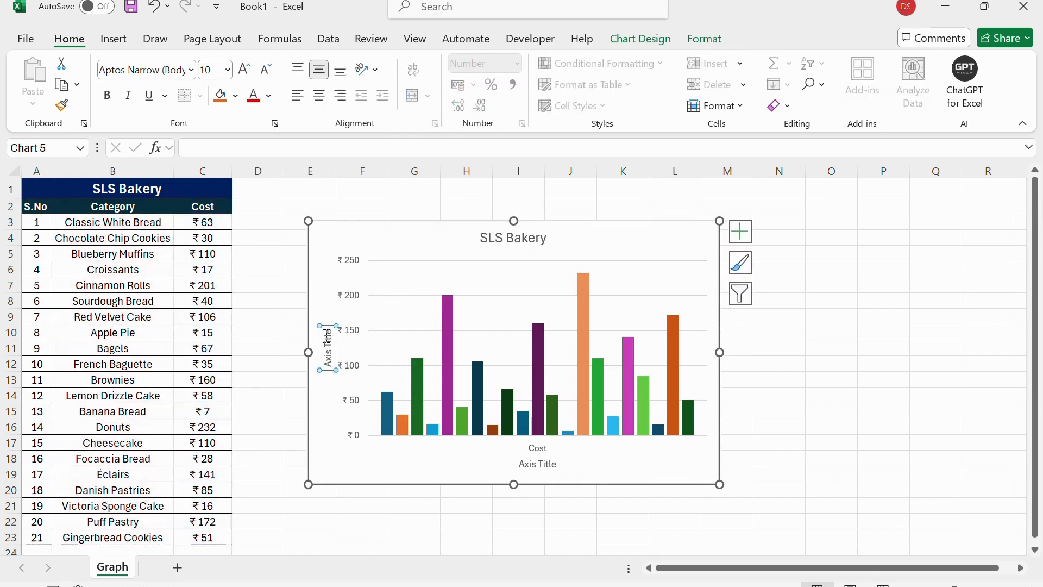
pyautogui.click(353, 150)
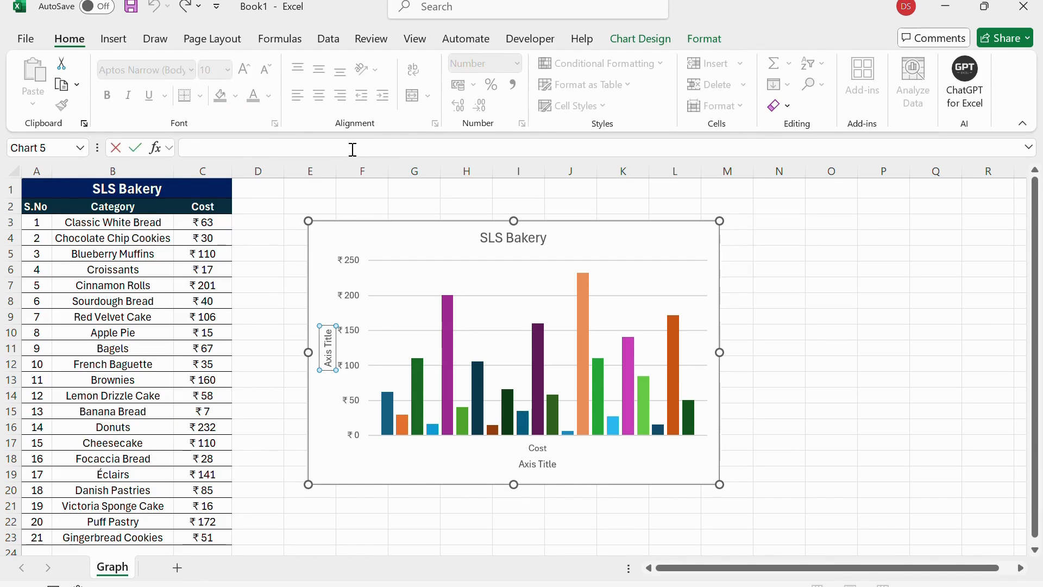
pyautogui.click(202, 208)
pyautogui.press('Return')
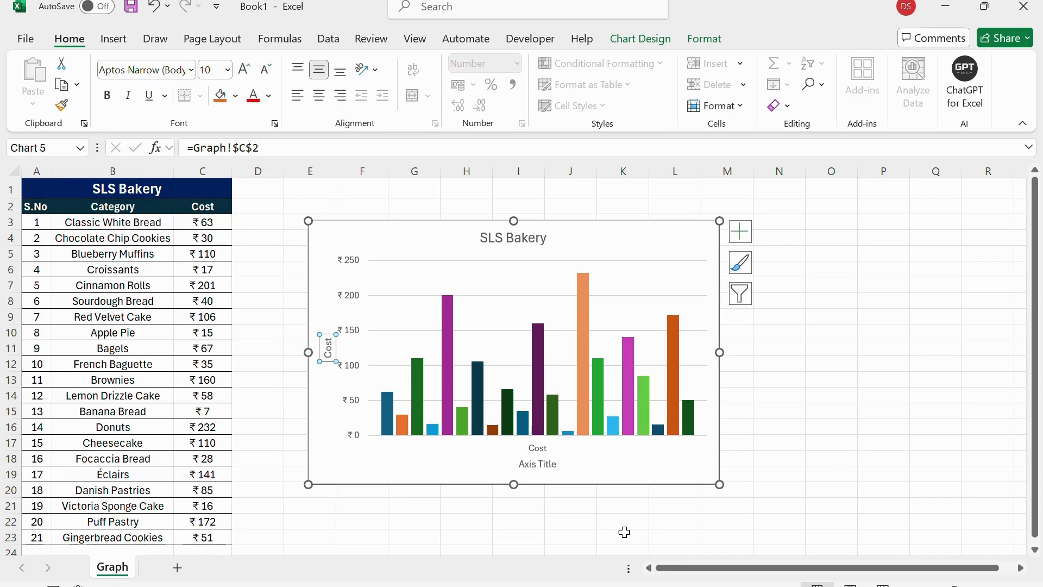
# Link the horizontal axis title to the Category header with the formula =Graph!$B$2.
pyautogui.click(538, 463)
pyautogui.click(408, 142)
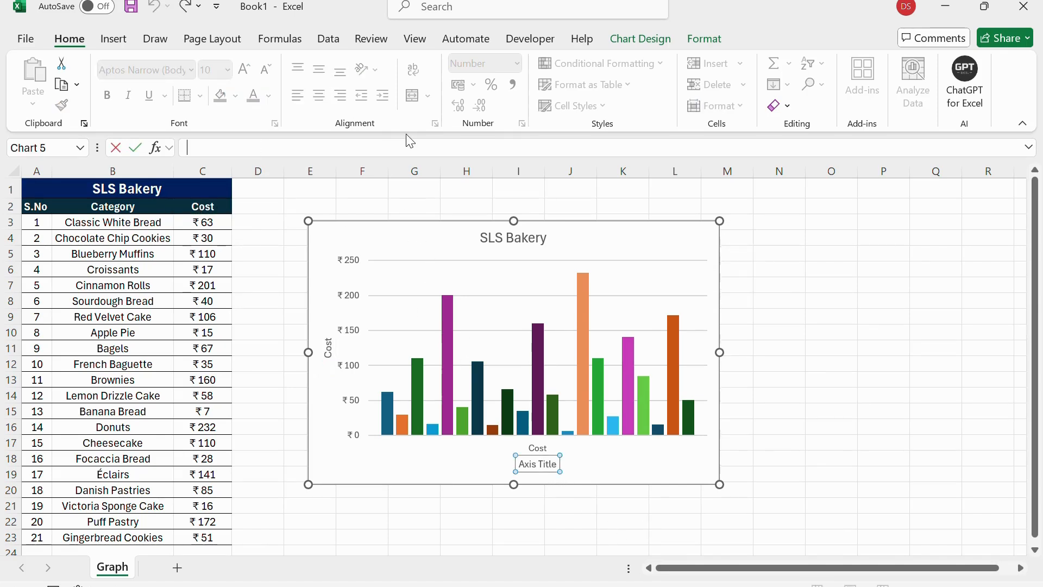
pyautogui.write('=')
pyautogui.click(107, 208)
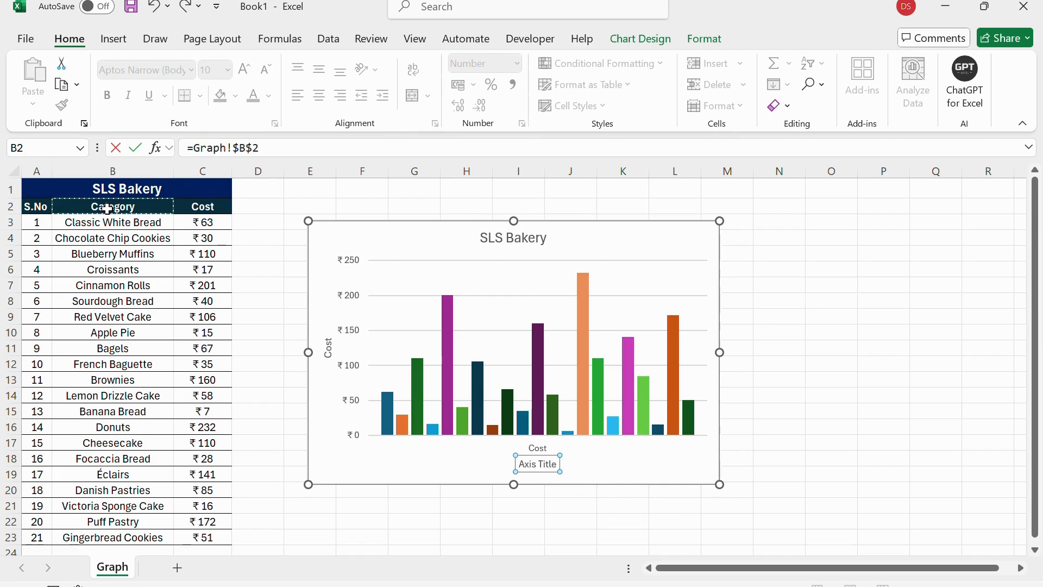
pyautogui.press('Return')
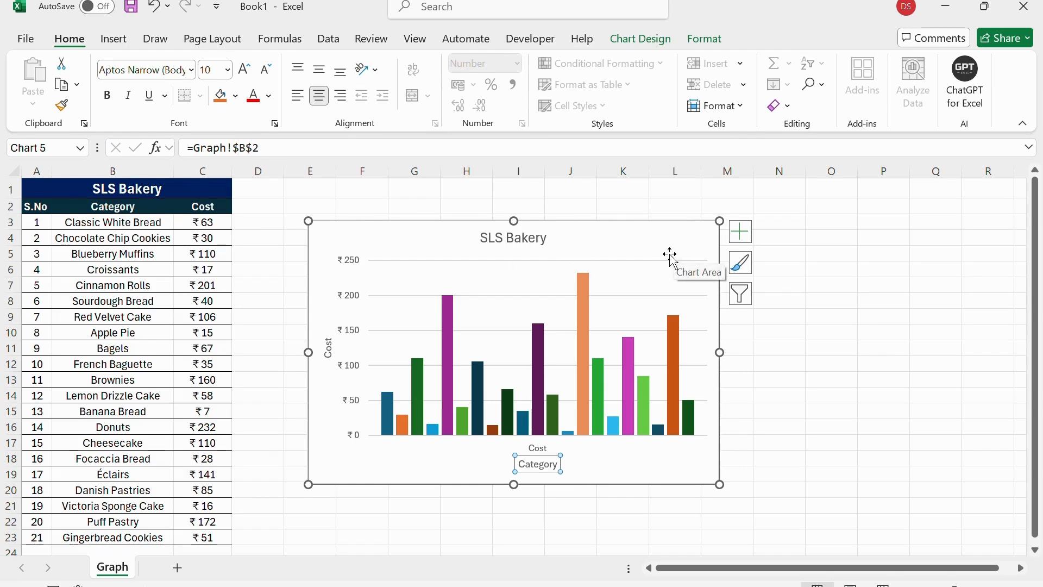
# Recolor the chart columns with the first Monochromatic palette, running from dark blue to light grey-blue.
pyautogui.click(740, 265)
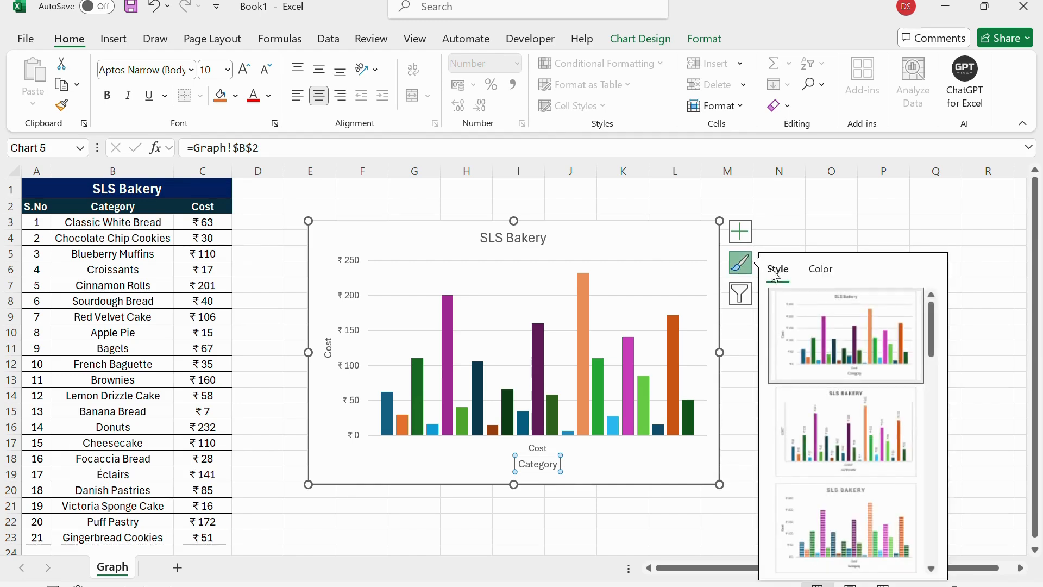
pyautogui.moveTo(930, 328)
pyautogui.mouseDown()
pyautogui.moveTo(935, 348)
pyautogui.moveTo(940, 335)
pyautogui.mouseUp()
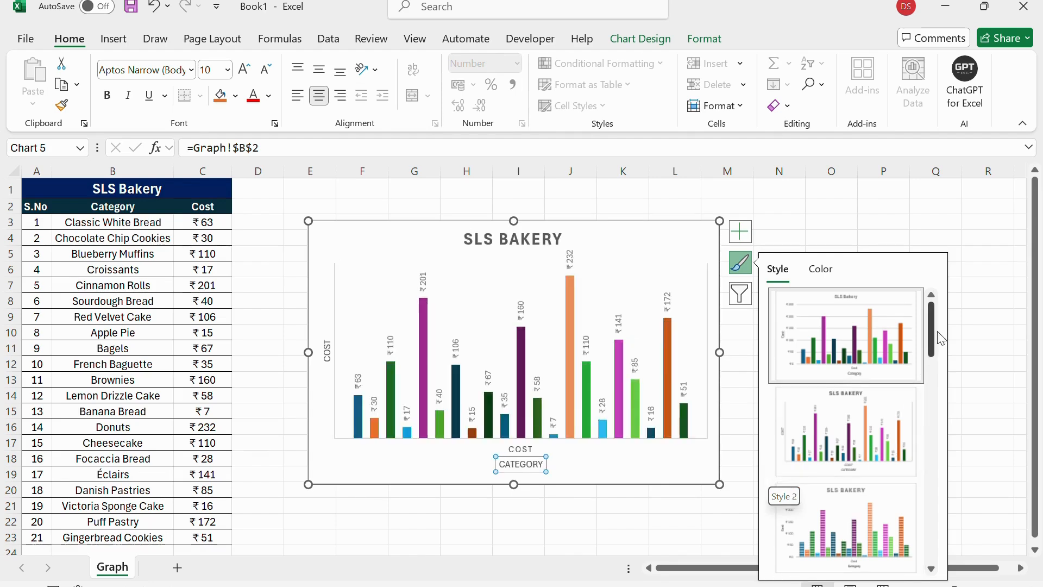
pyautogui.moveTo(931, 329); pyautogui.dragTo(930, 367)
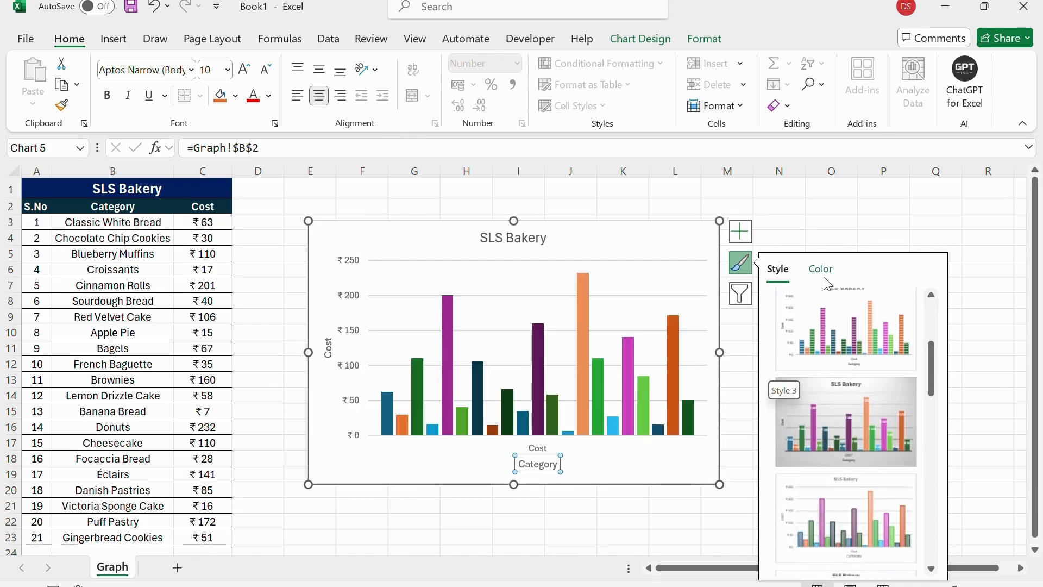
pyautogui.moveTo(931, 372); pyautogui.dragTo(925, 291)
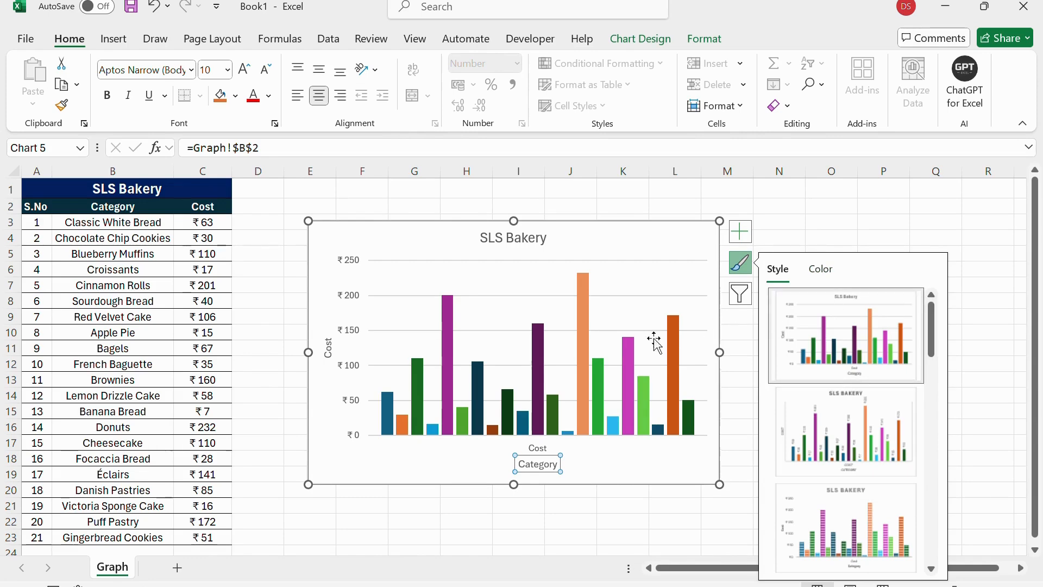
pyautogui.click(824, 271)
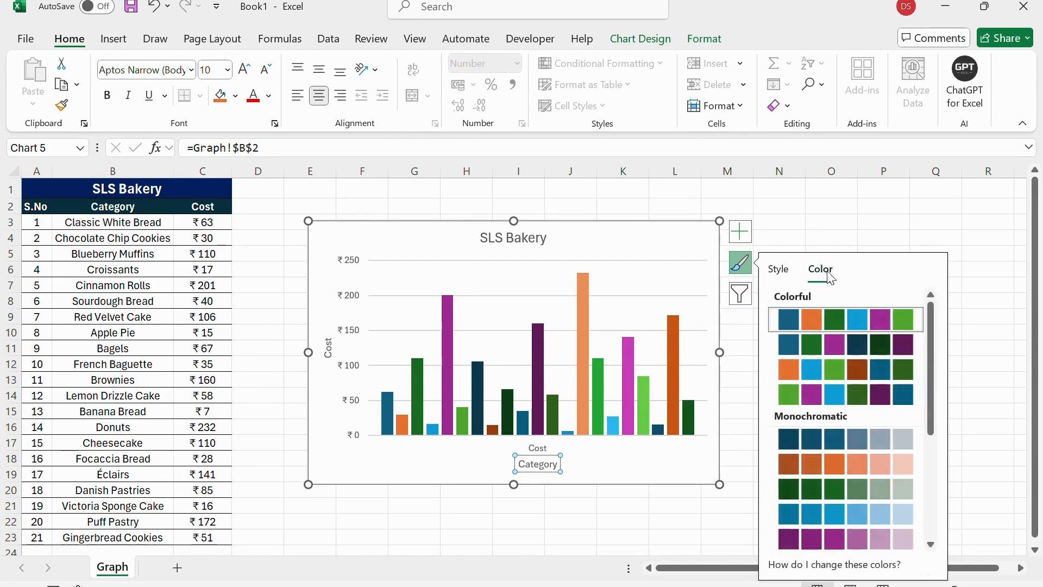
pyautogui.moveTo(930, 350); pyautogui.dragTo(924, 454)
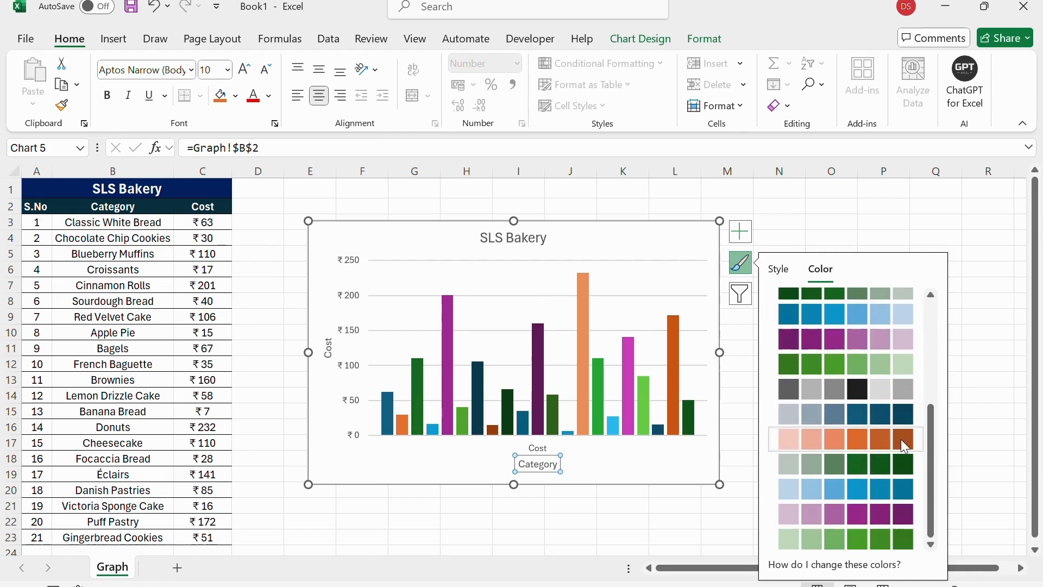
pyautogui.moveTo(930, 460); pyautogui.dragTo(922, 402)
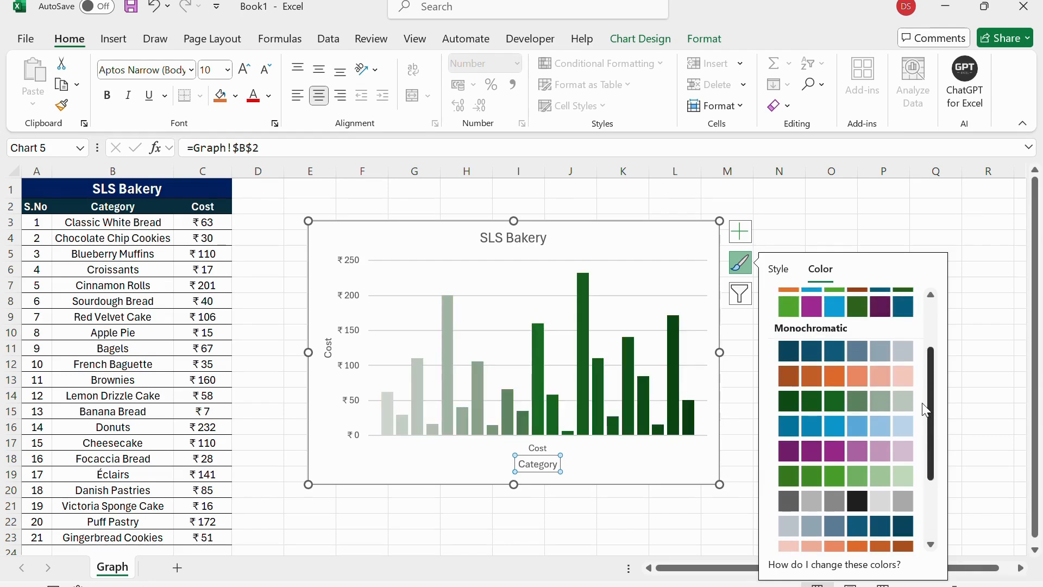
pyautogui.click(857, 356)
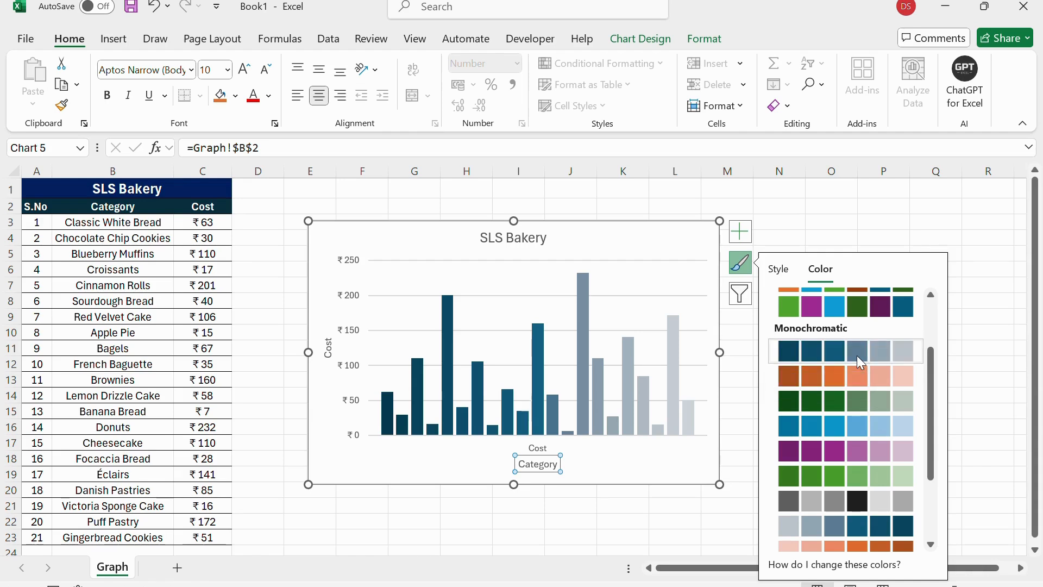
pyautogui.click(644, 330)
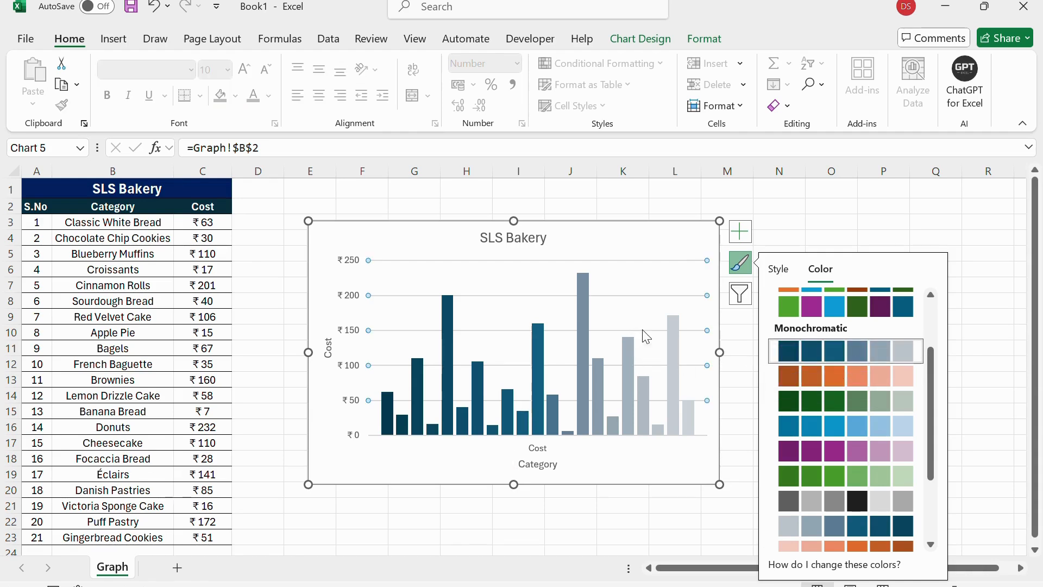
pyautogui.click(642, 247)
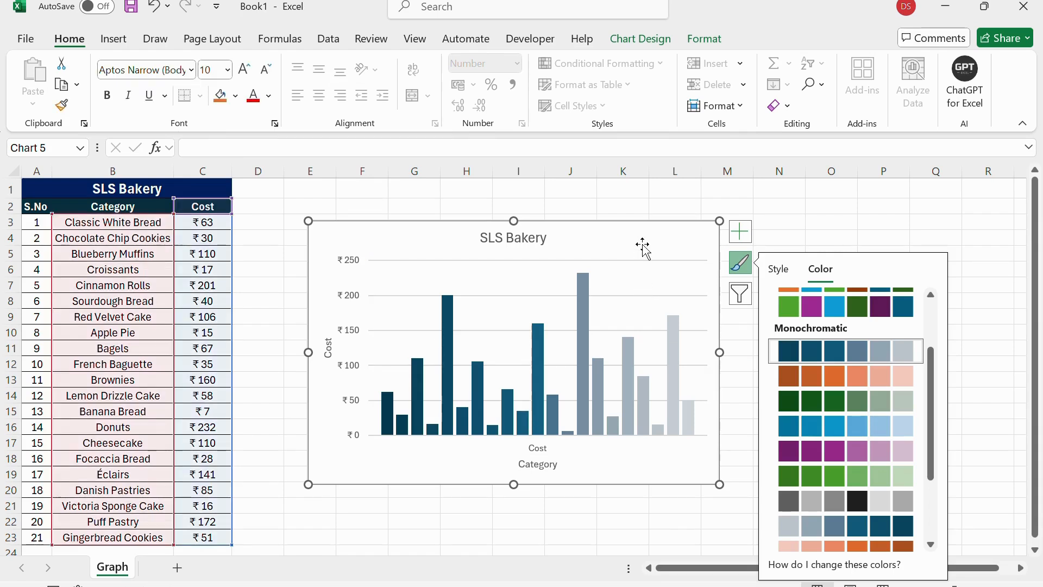
# Filter the chart to show only the Chocolate Chip Cookies, Blueberry Muffins and Croissants series.
pyautogui.click(743, 293)
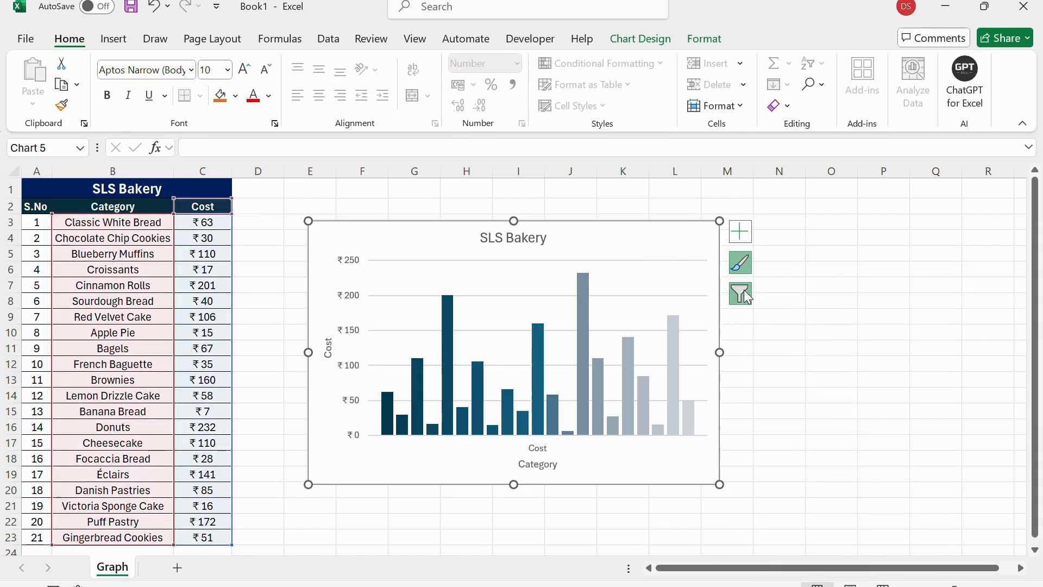
pyautogui.click(744, 294)
pyautogui.moveTo(930, 315)
pyautogui.mouseDown()
pyautogui.moveTo(930, 471)
pyautogui.moveTo(930, 328)
pyautogui.mouseUp()
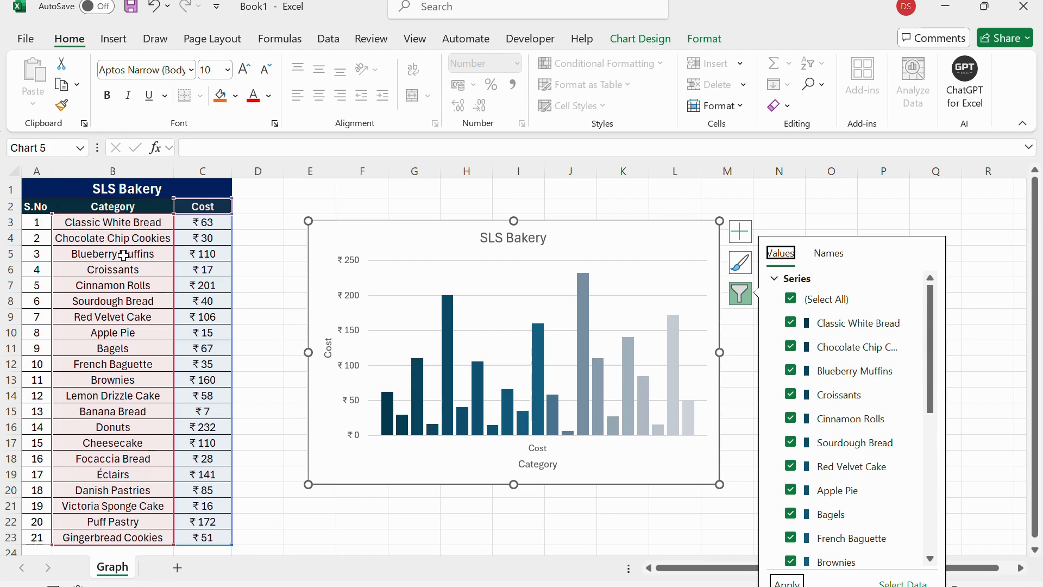
pyautogui.click(793, 300)
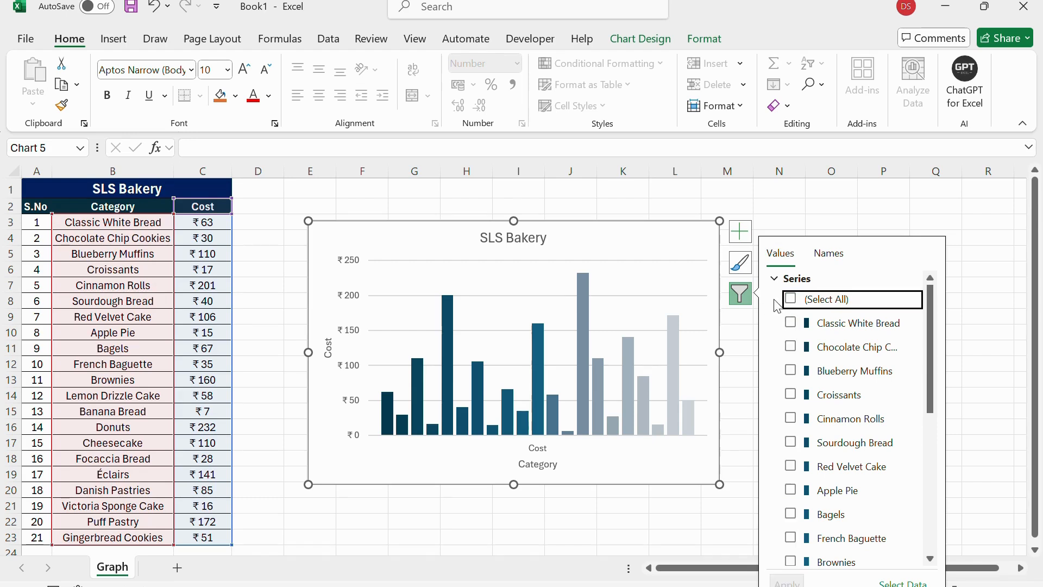
pyautogui.moveTo(930, 324); pyautogui.dragTo(932, 341)
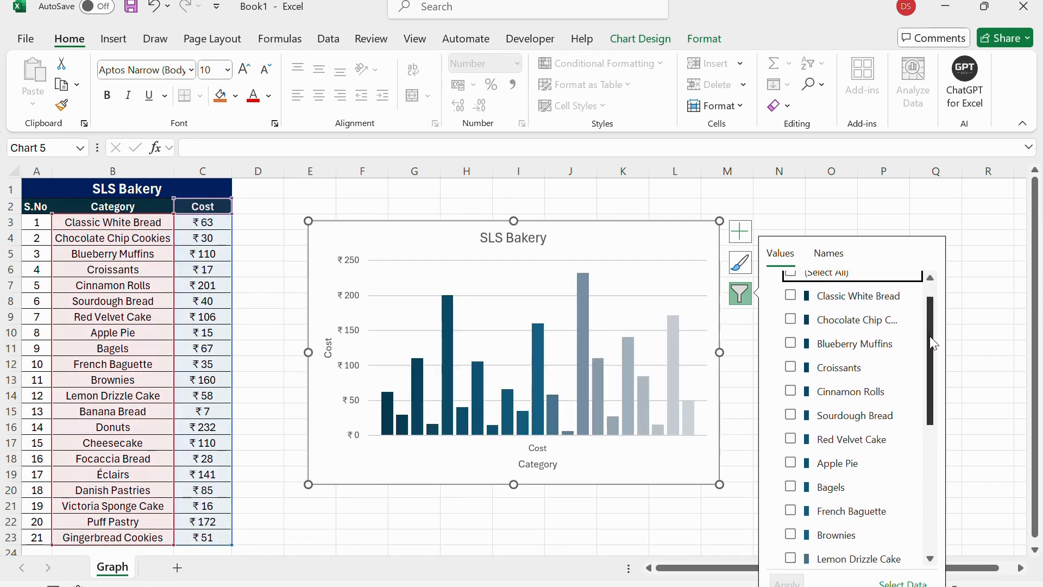
pyautogui.click(791, 320)
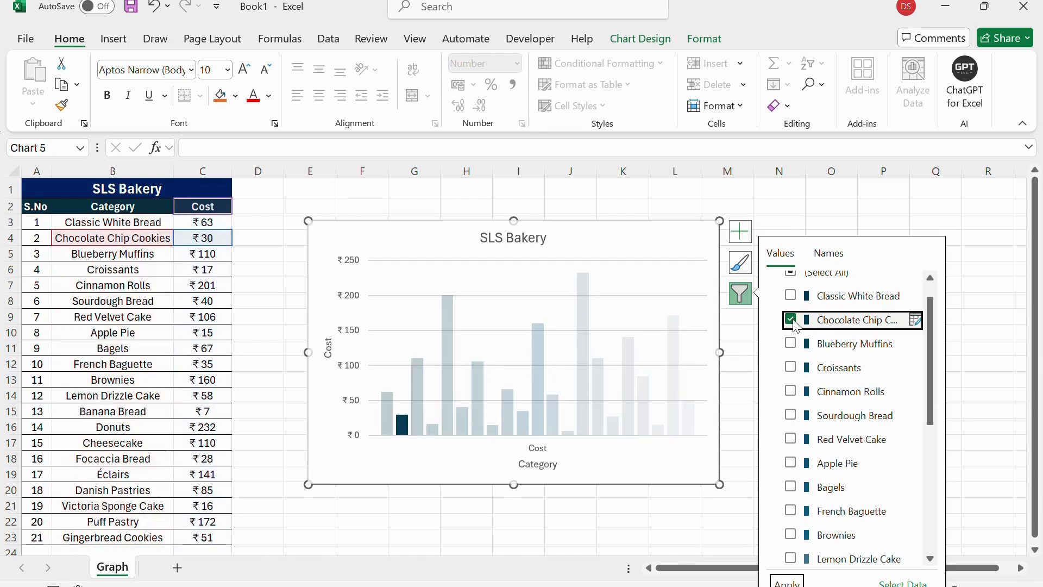
pyautogui.click(791, 344)
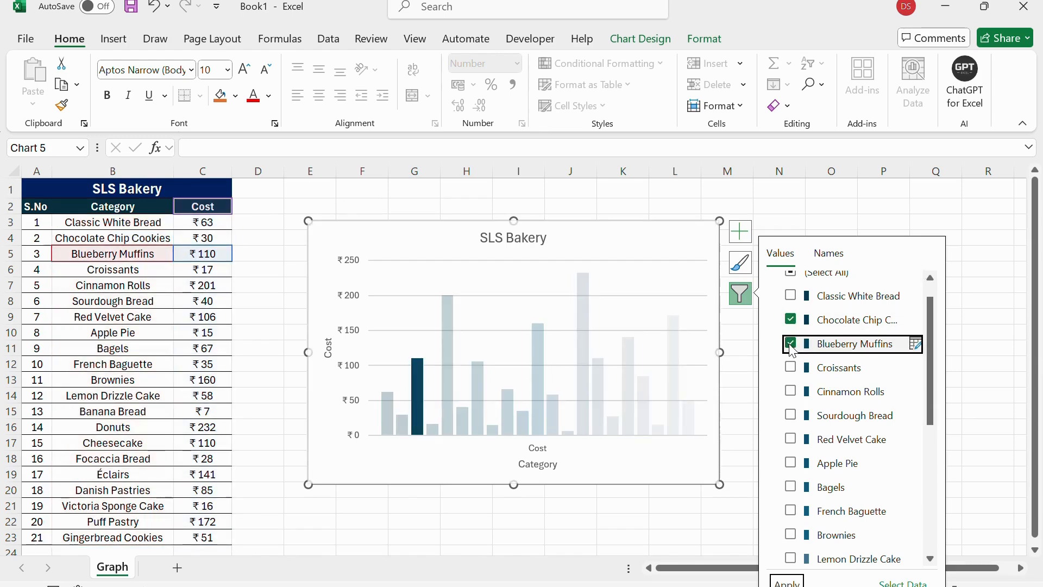
pyautogui.click(790, 368)
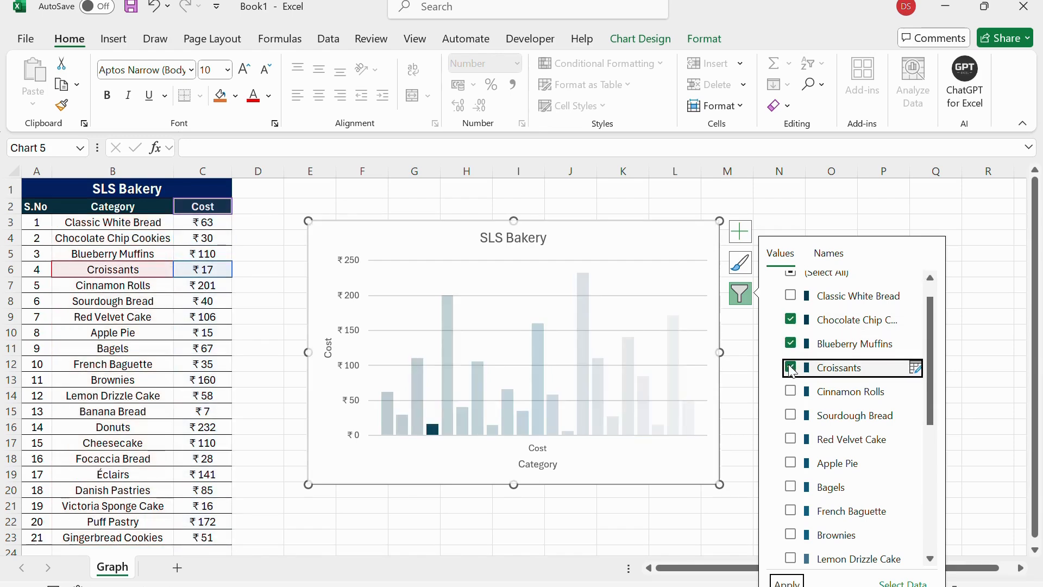
pyautogui.click(794, 583)
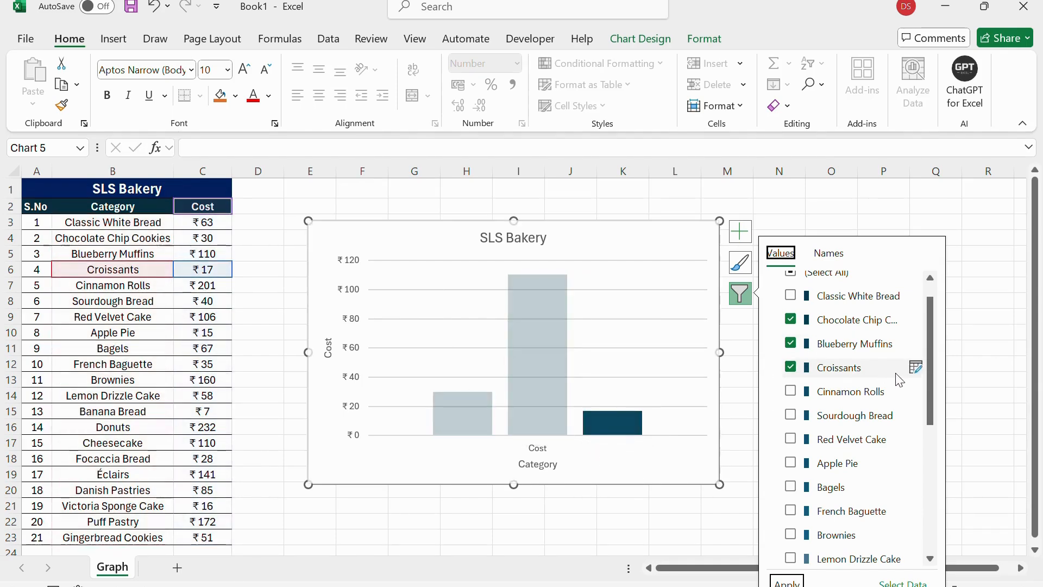
# Clear the chart filter by selecting and applying all series again.
pyautogui.scroll(1, 930, 381)
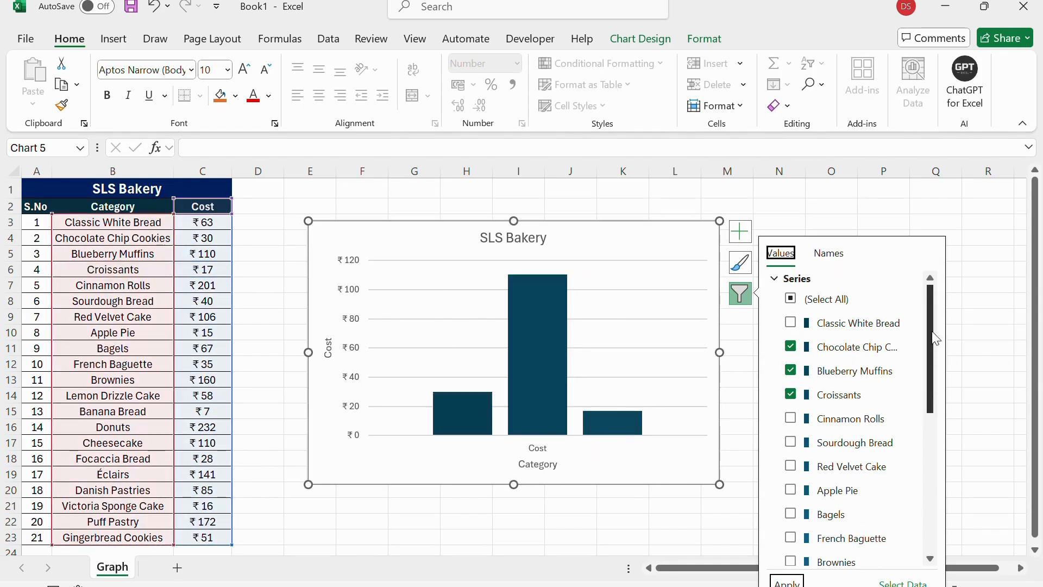
pyautogui.click(801, 302)
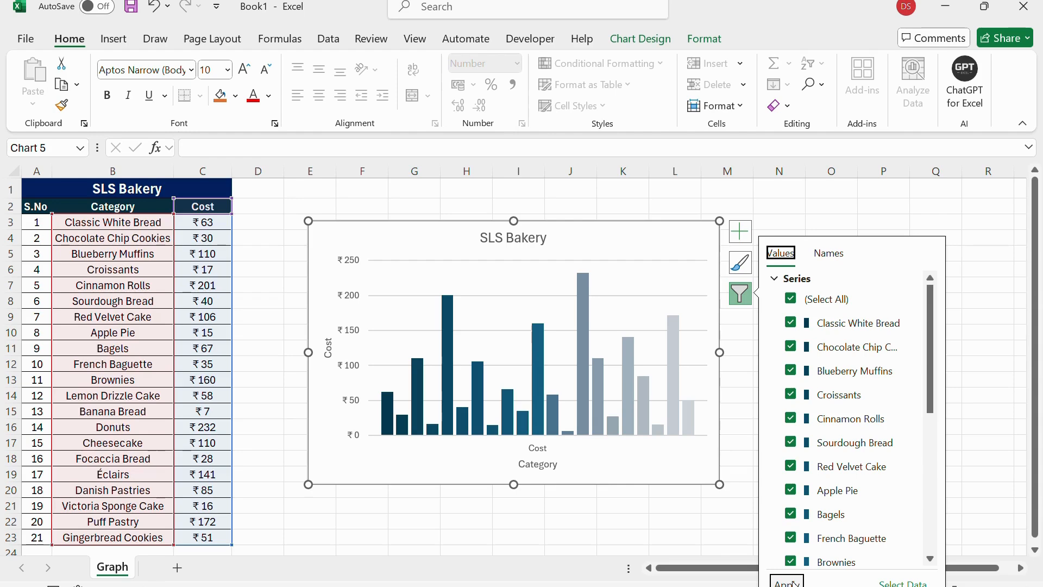
pyautogui.click(829, 253)
pyautogui.click(782, 253)
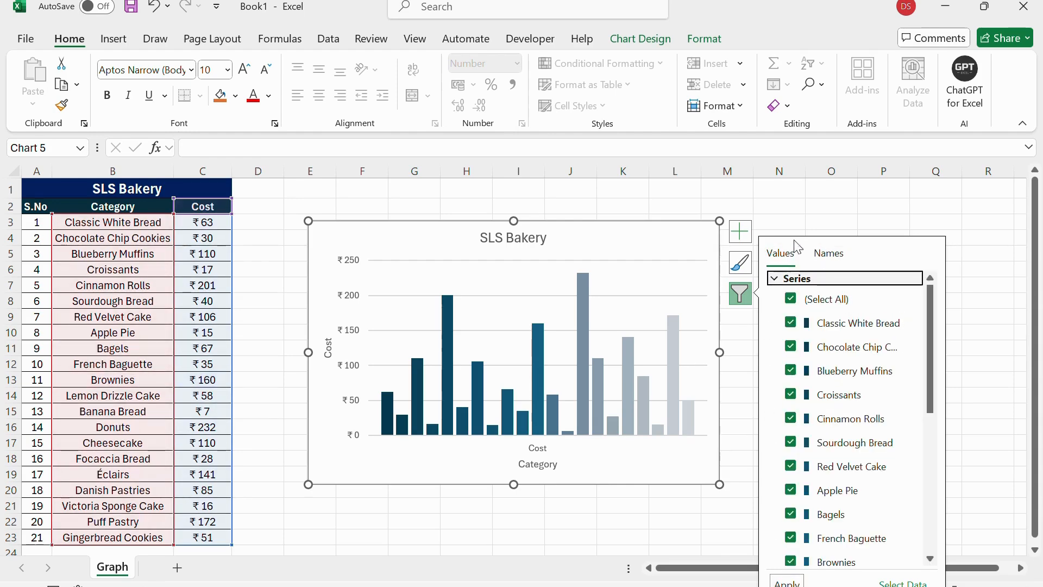
pyautogui.click(850, 220)
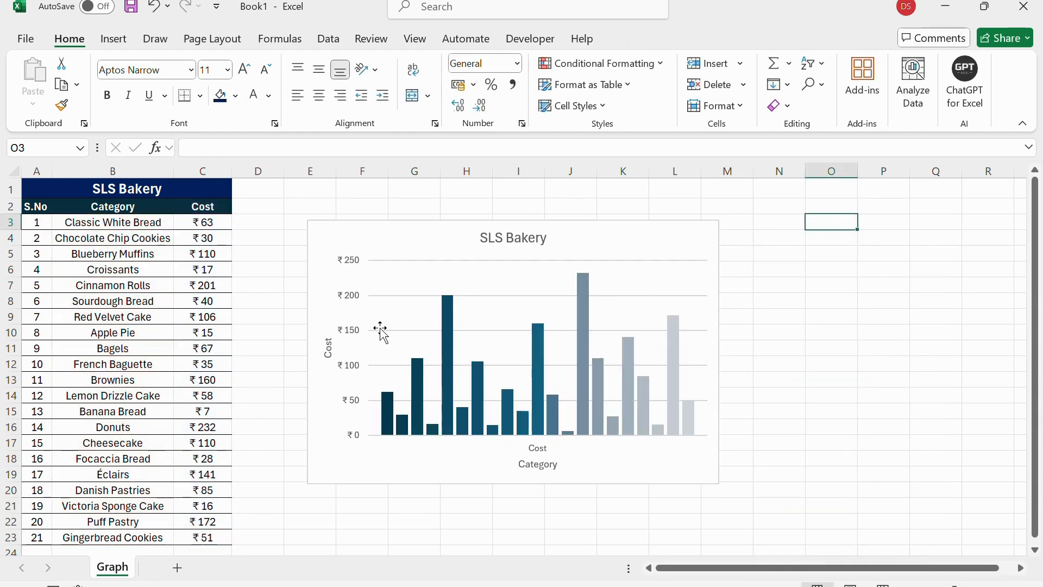
# Shrink the chart's source range to the first three items, B3:C5, and shift it to the last three, B21:C23.
pyautogui.click(446, 311)
pyautogui.click(489, 291)
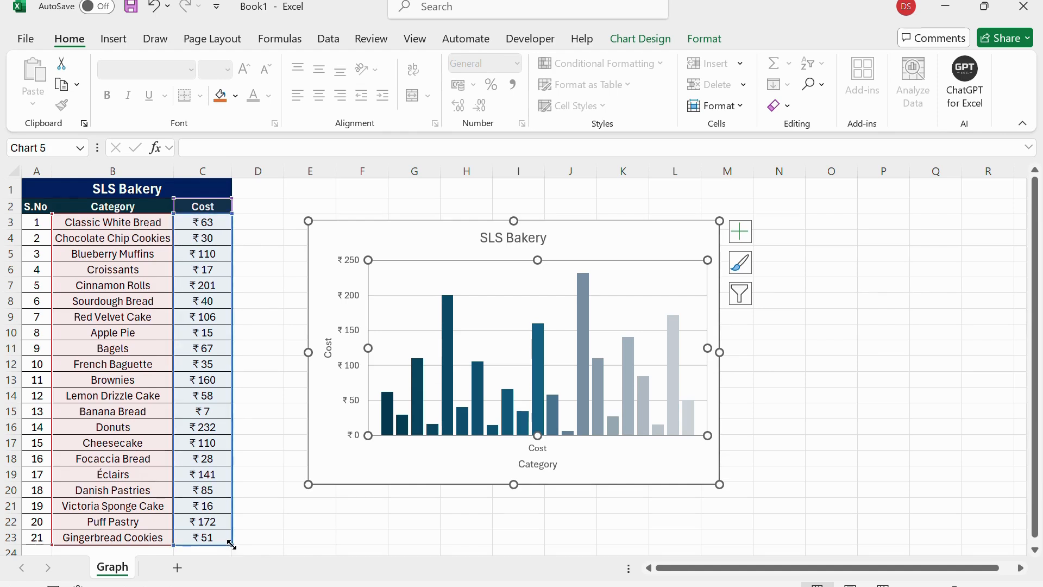
pyautogui.moveTo(231, 544); pyautogui.dragTo(228, 265)
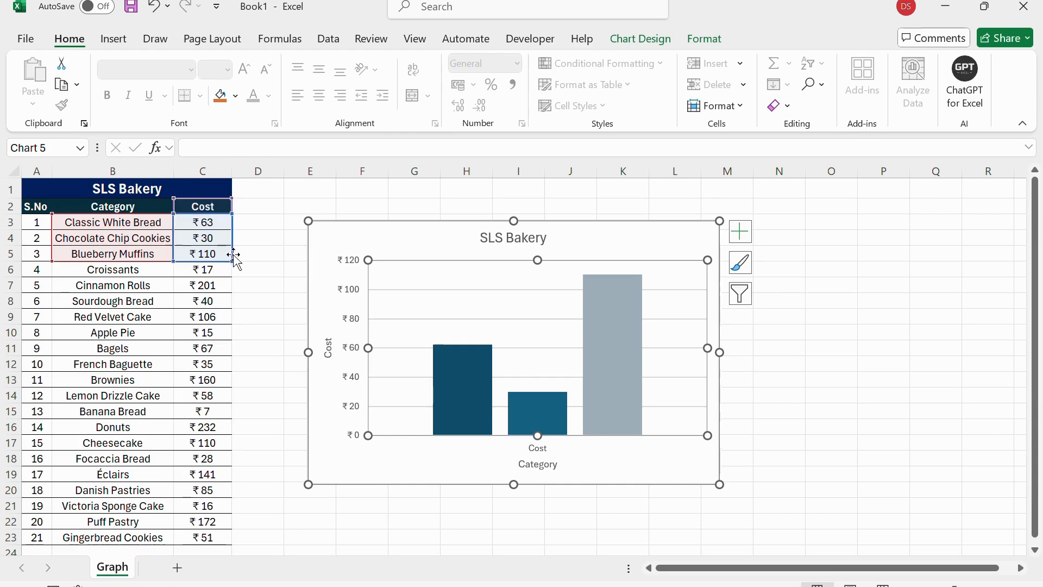
pyautogui.moveTo(233, 241); pyautogui.dragTo(217, 520)
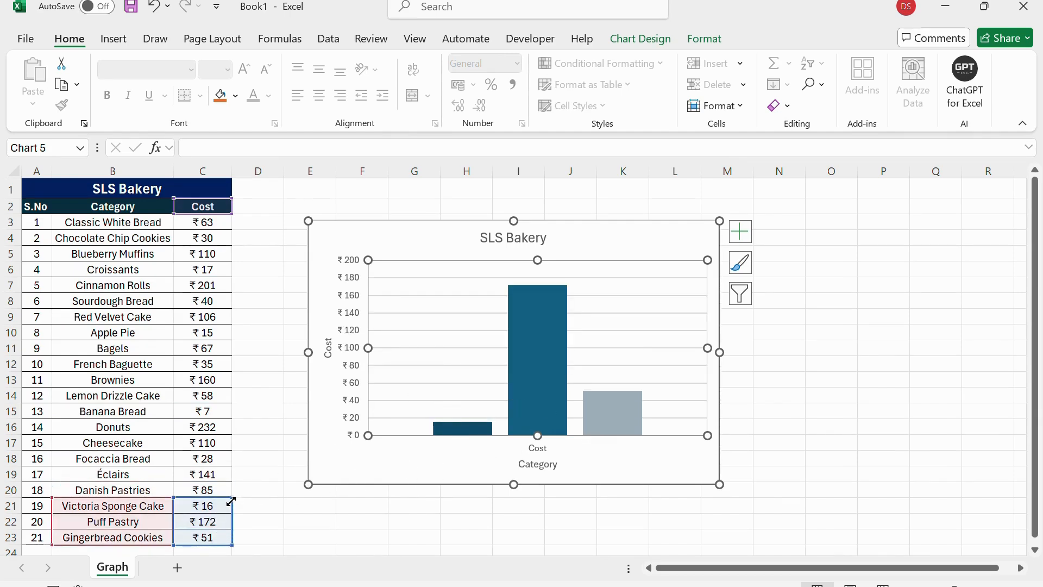
# Extend the chart's source range back over all bakery items, B3:C23.
pyautogui.moveTo(229, 501); pyautogui.dragTo(233, 209)
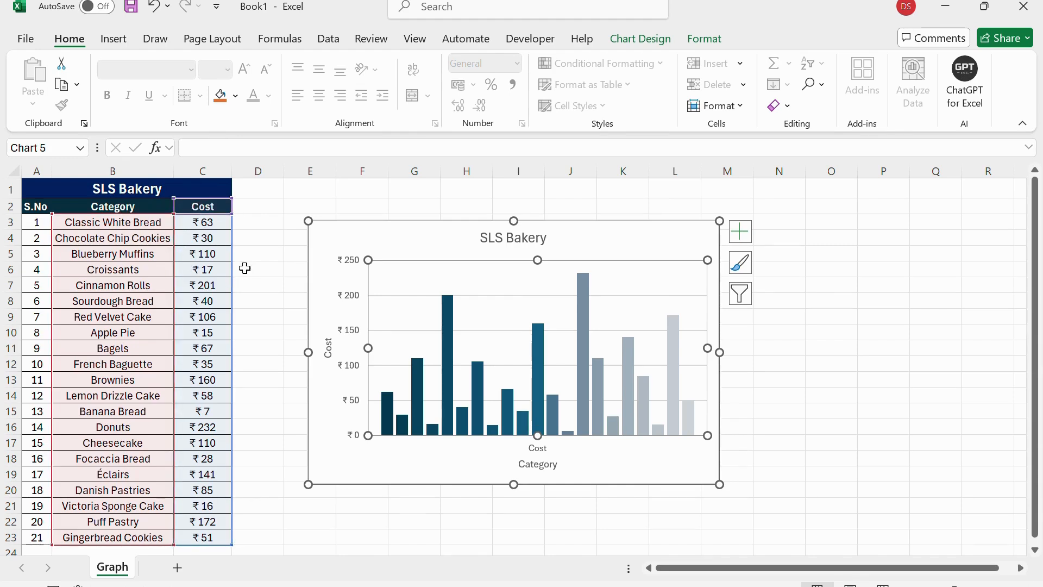
pyautogui.click(219, 268)
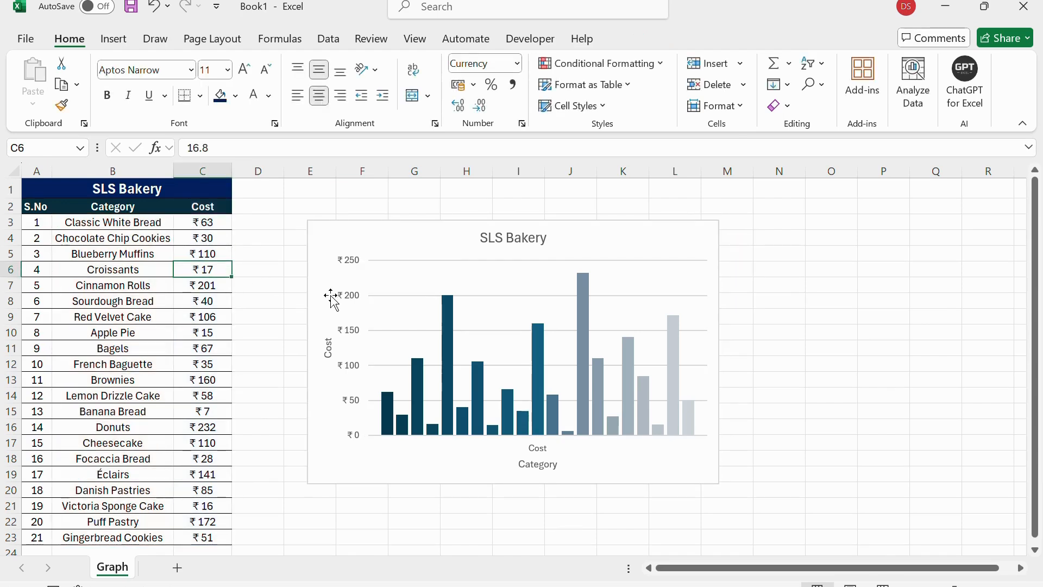
# Move the chart to a new sheet named Chart1.
pyautogui.click(463, 272)
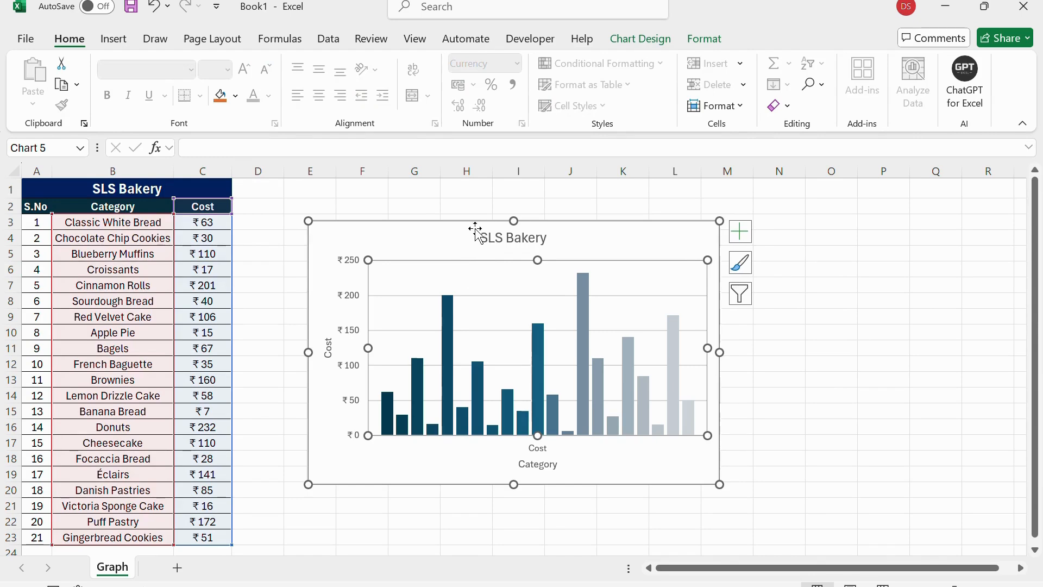
pyautogui.click(635, 39)
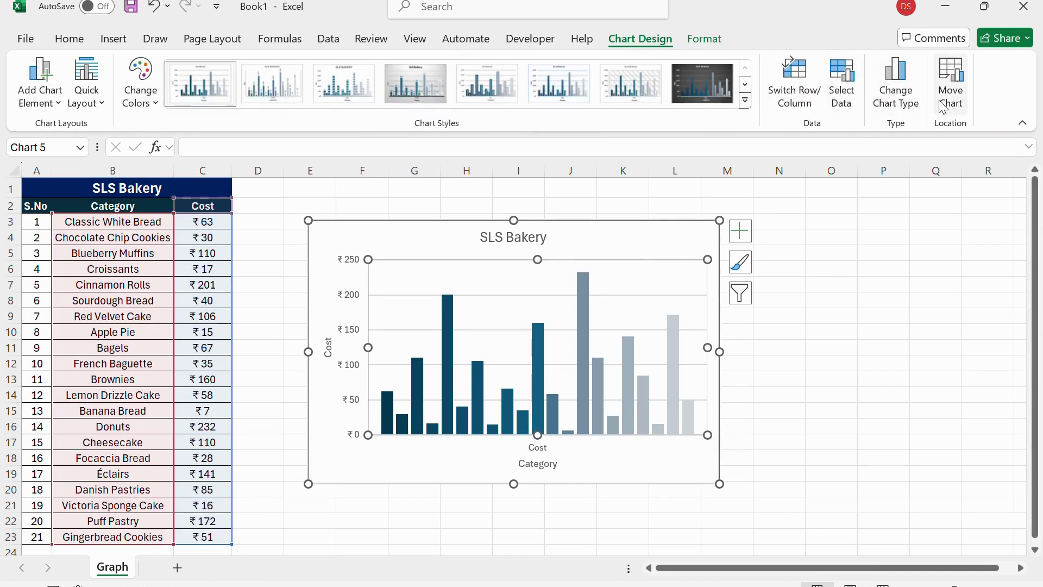
pyautogui.click(950, 81)
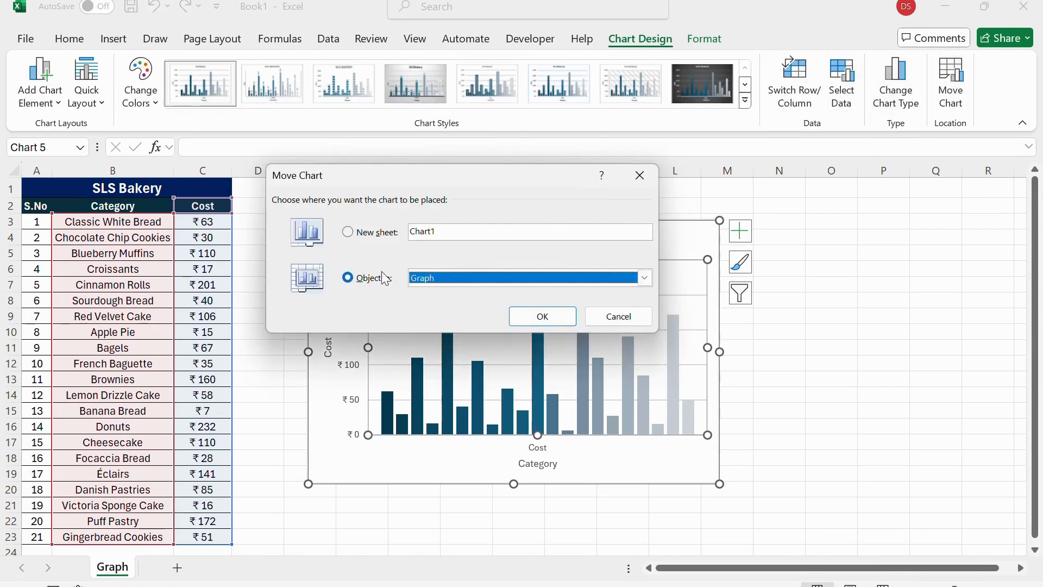
pyautogui.click(352, 232)
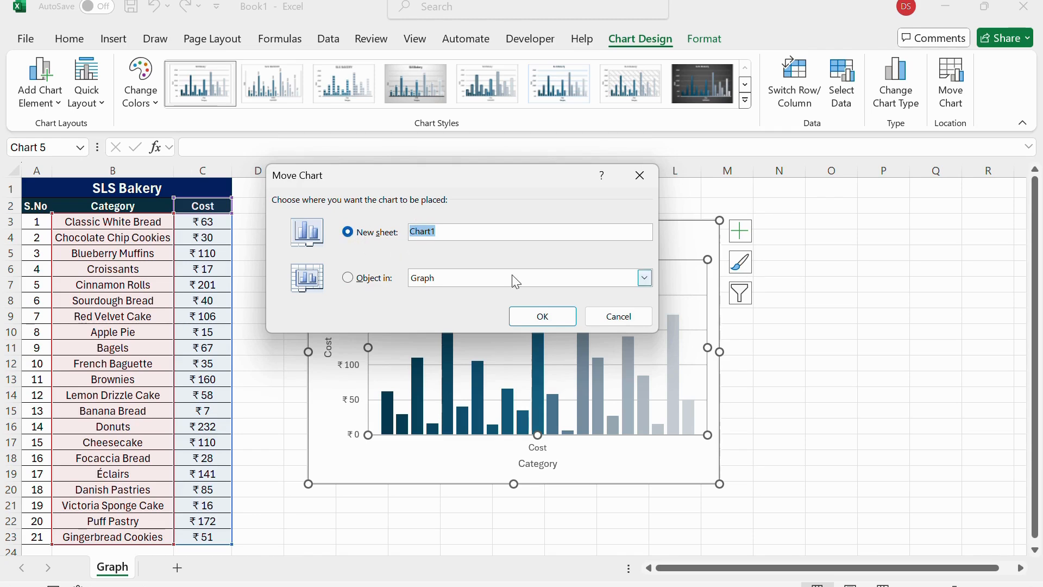
pyautogui.click(538, 320)
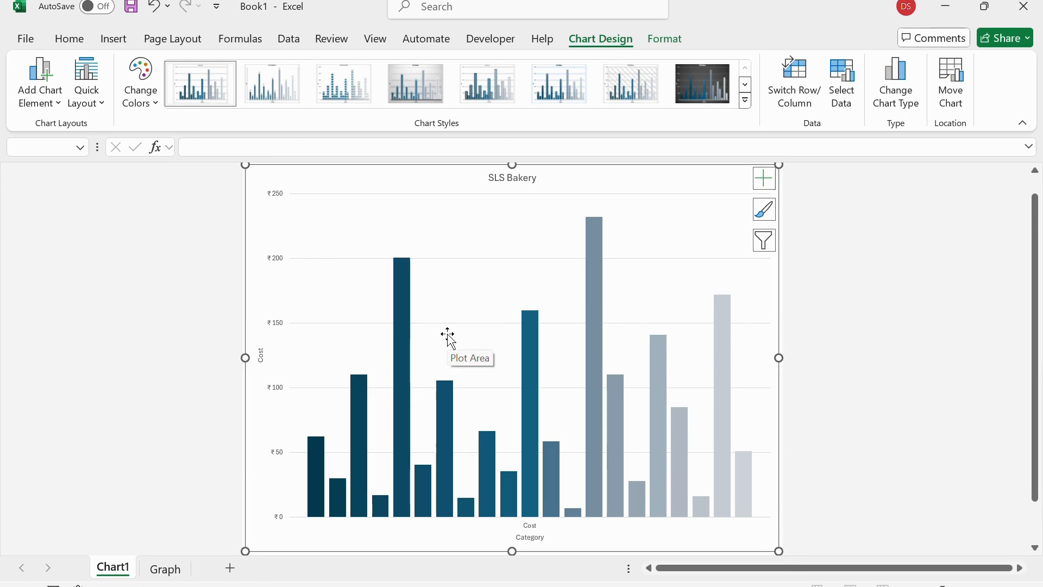
# Move the chart from its own sheet back into the Graph worksheet as an embedded object.
pyautogui.click(945, 102)
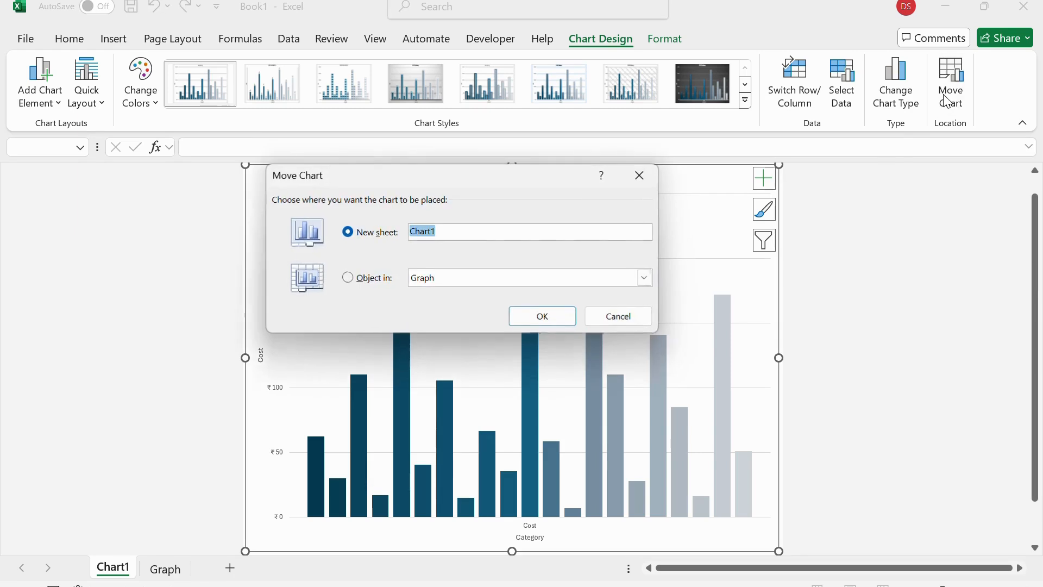
pyautogui.click(347, 278)
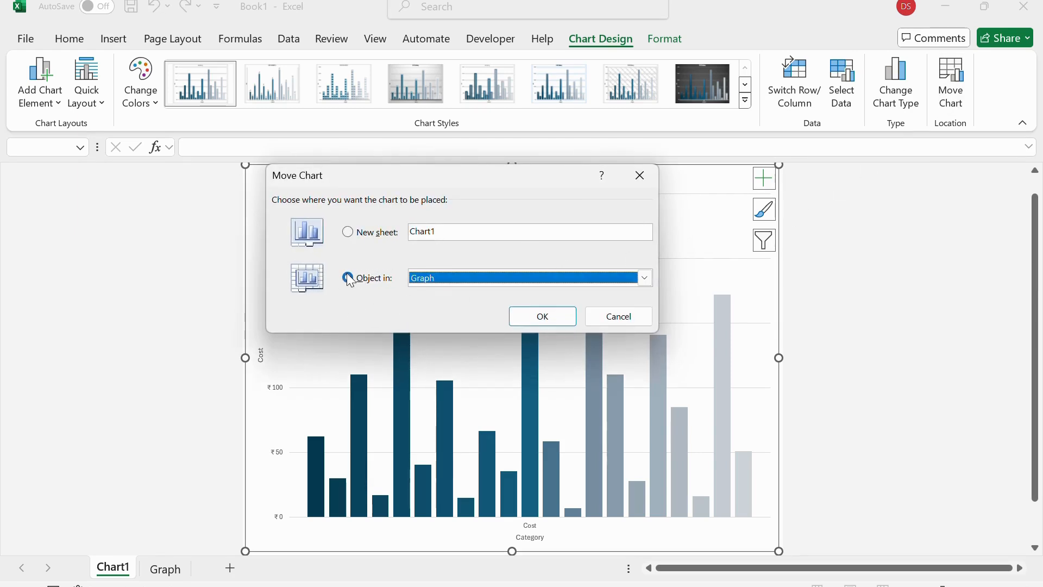
pyautogui.click(528, 317)
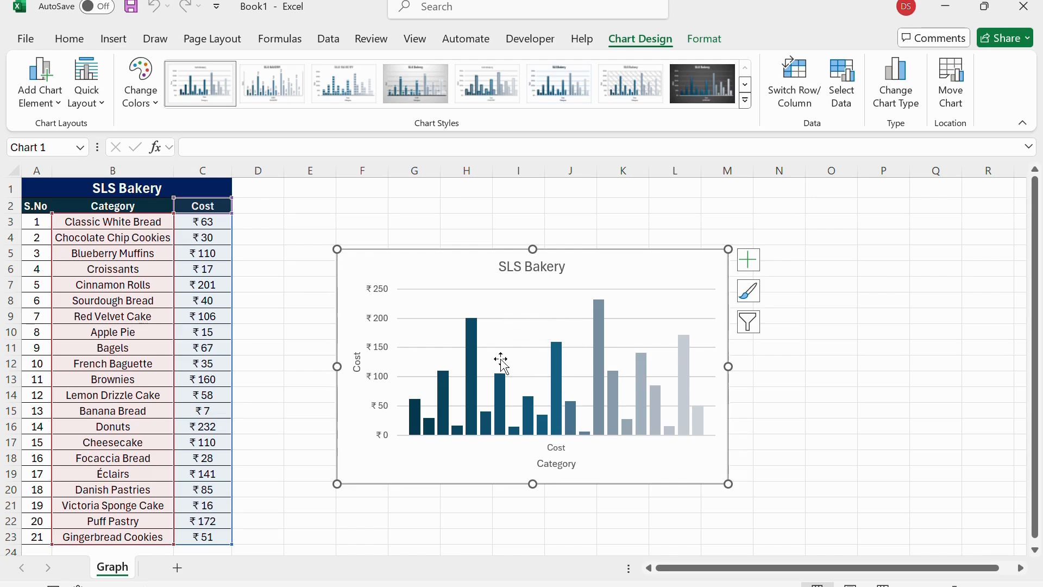
pyautogui.click(468, 359)
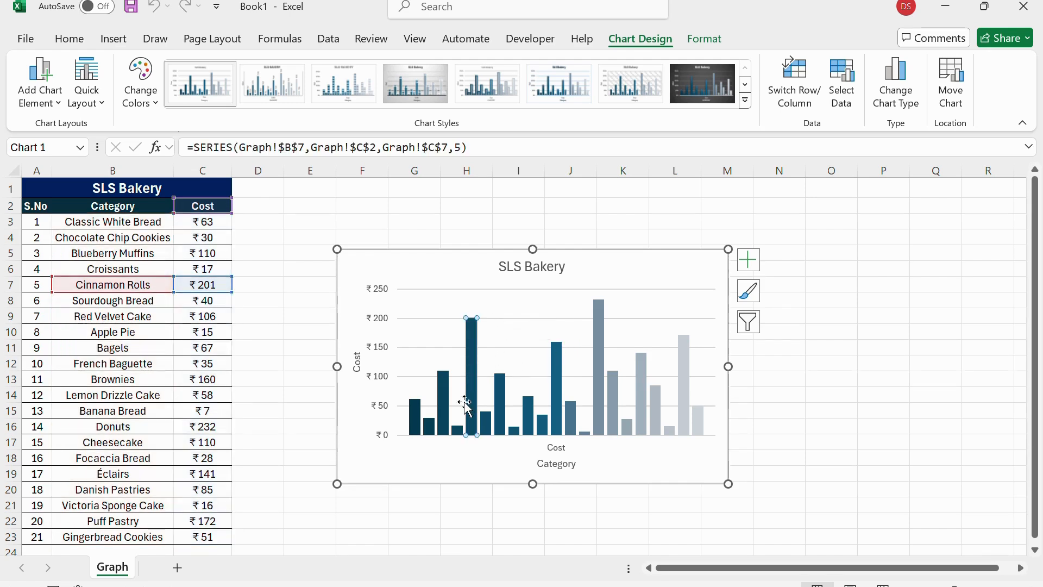
pyautogui.moveTo(472, 382)
pyautogui.click(501, 389)
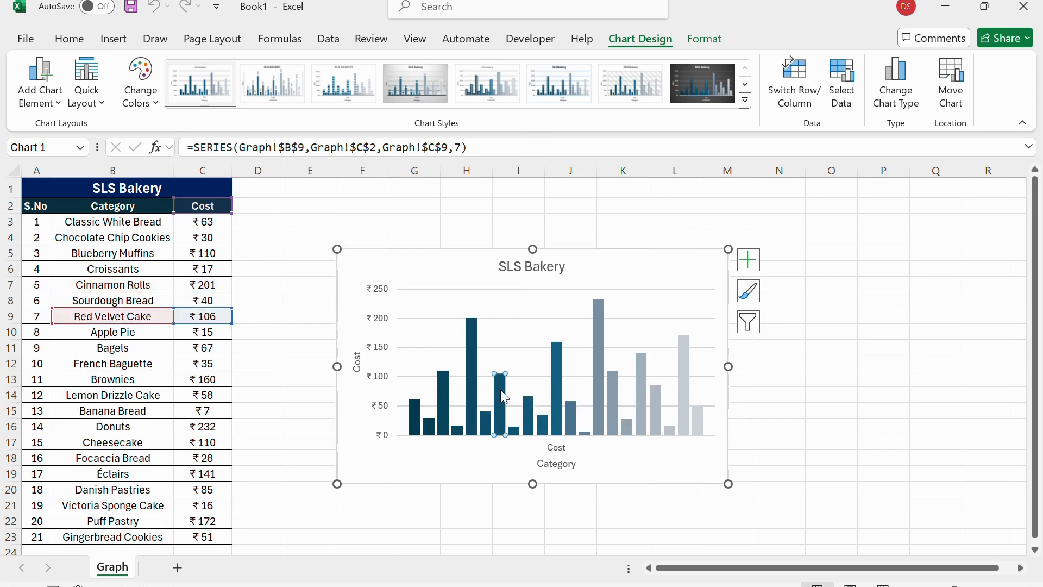
pyautogui.click(474, 382)
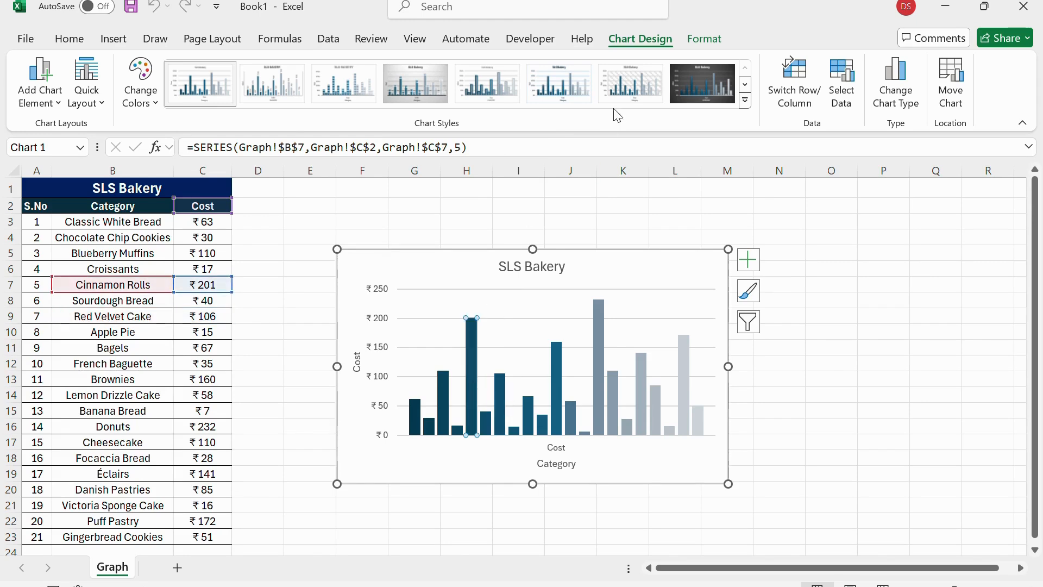
pyautogui.click(693, 41)
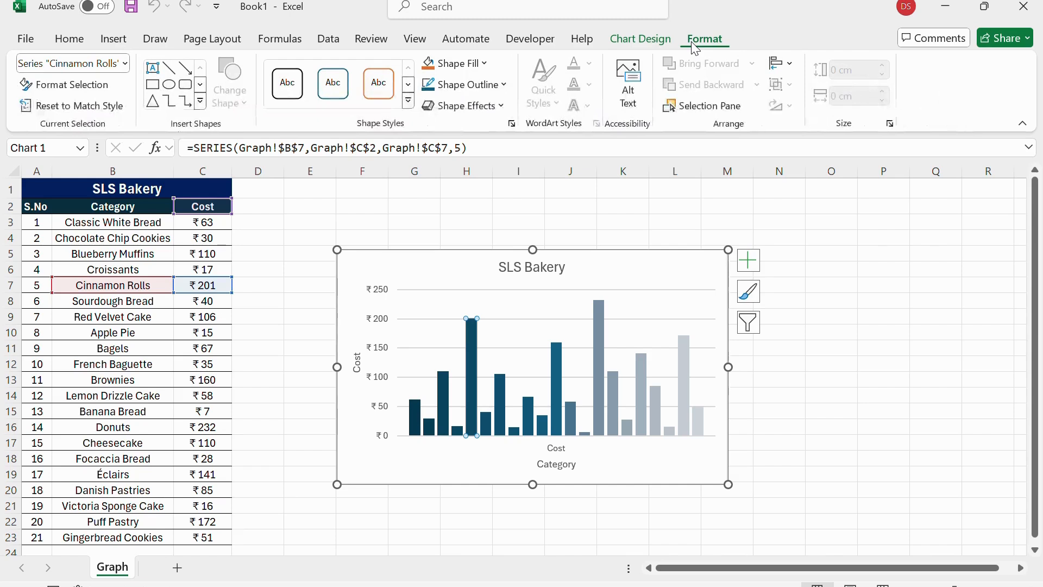
pyautogui.click(483, 64)
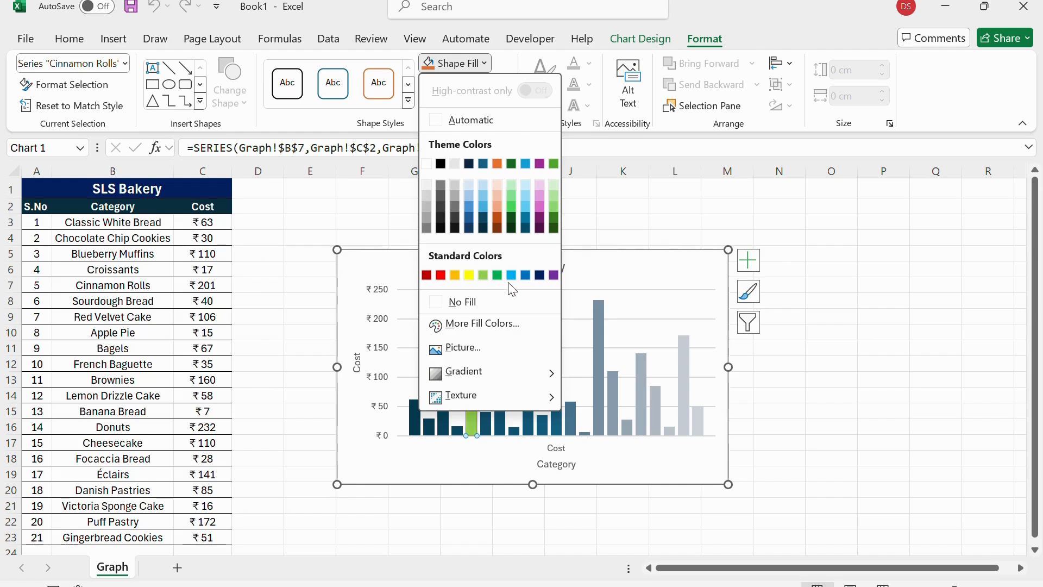
pyautogui.click(623, 189)
# Add a legend to the SLS Bakery chart.
pyautogui.click(748, 260)
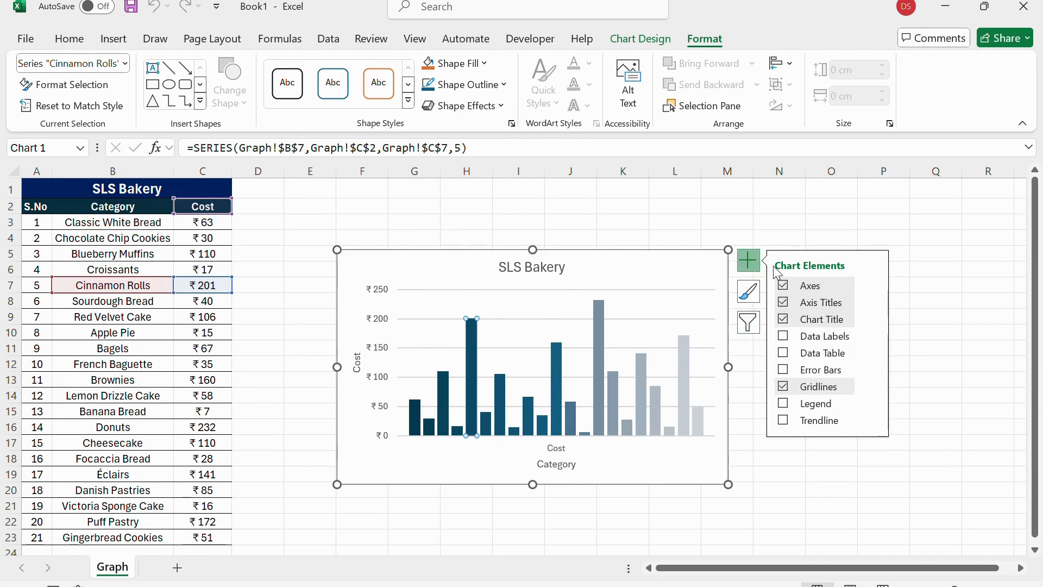
pyautogui.click(785, 408)
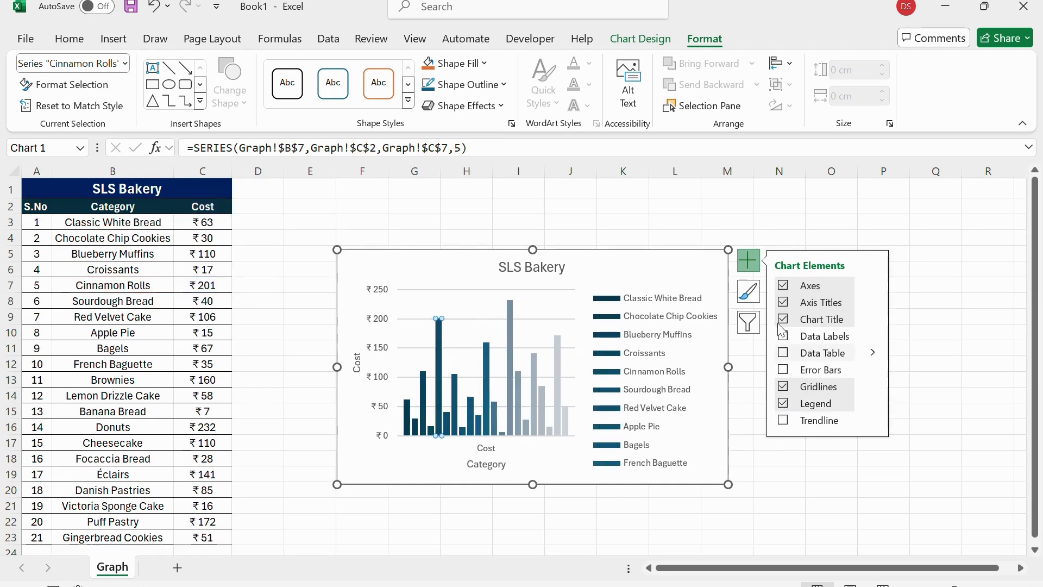
pyautogui.click(774, 238)
# Enlarge the SLS Bakery chart to about 11.2 cm high and 21.8 cm wide, starting just beside the data table.
pyautogui.click(340, 255)
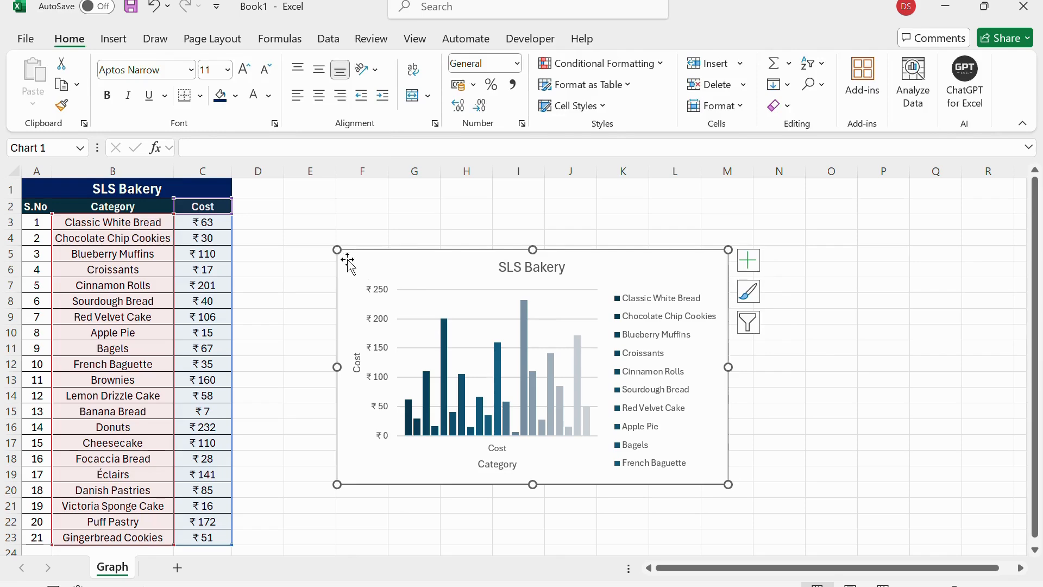
pyautogui.moveTo(338, 251); pyautogui.dragTo(283, 191)
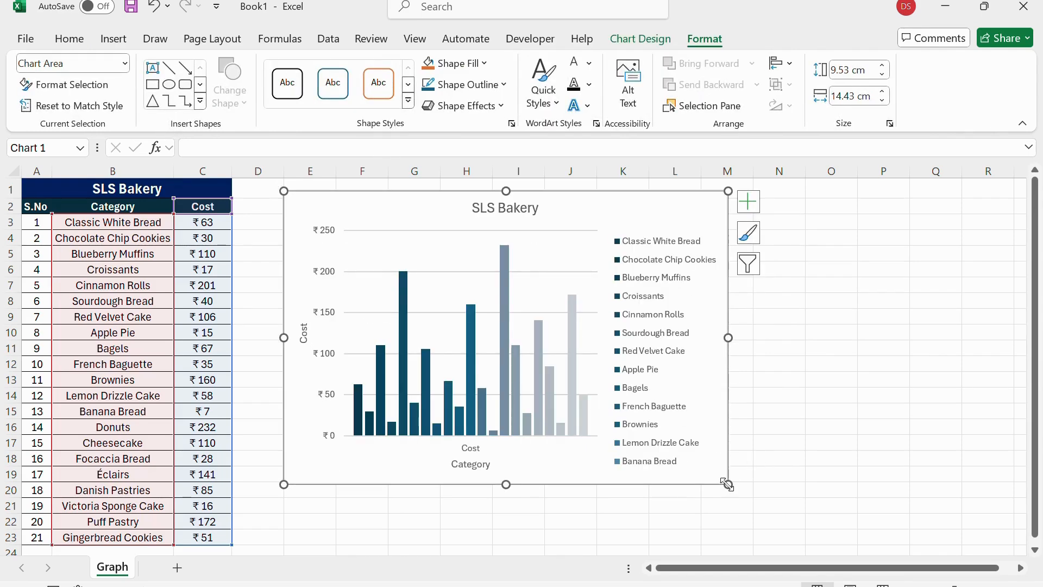
pyautogui.moveTo(728, 484); pyautogui.dragTo(956, 534)
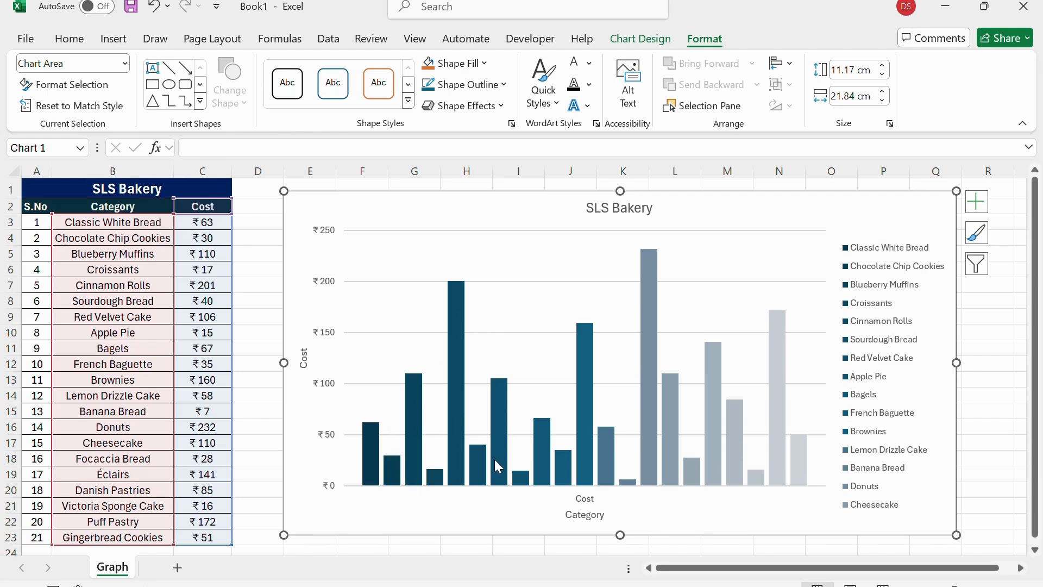
# Save the whole SLS Bakery chart as a reusable chart template.
pyautogui.moveTo(494, 458)
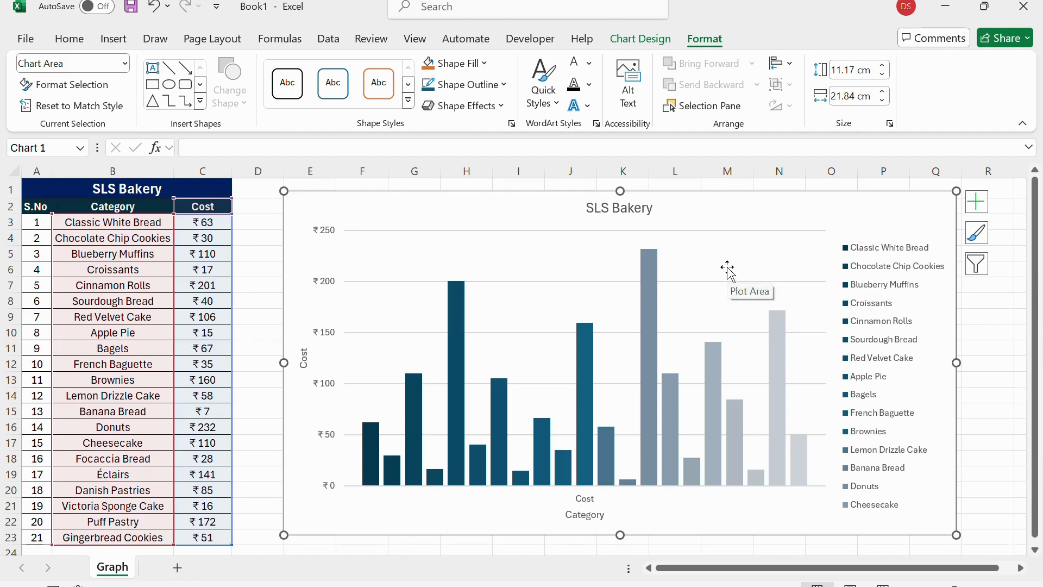
pyautogui.rightClick(731, 251)
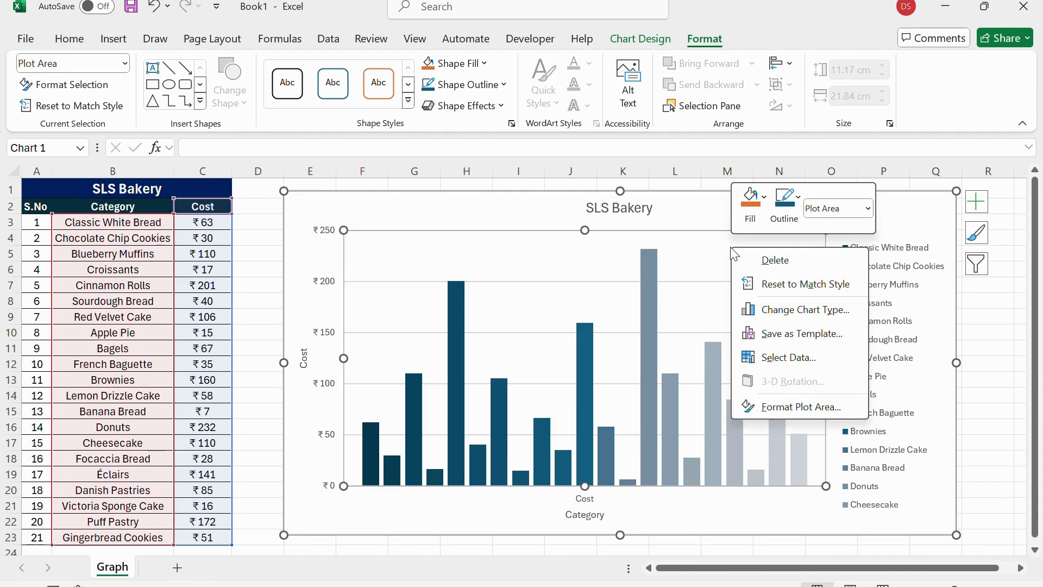
pyautogui.press('Escape')
pyautogui.rightClick(704, 200)
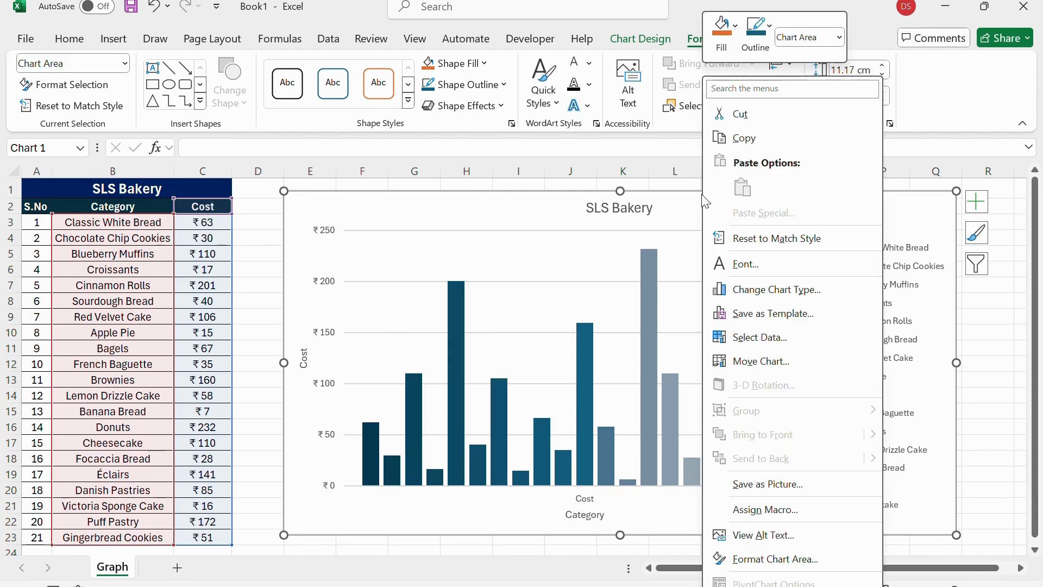
pyautogui.click(764, 319)
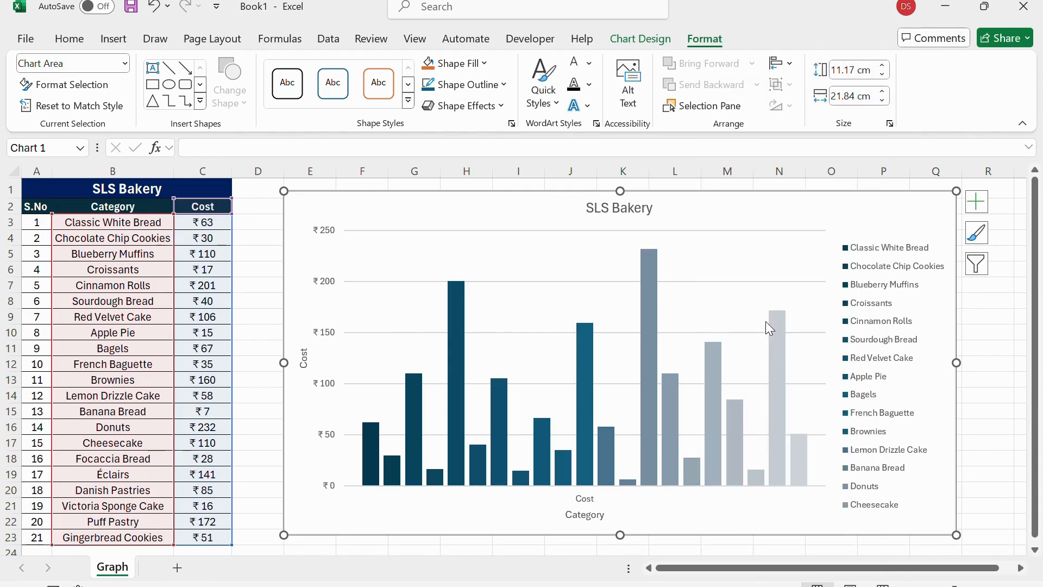
pyautogui.click(397, 352)
# Insert the recommended clustered column chart for the Category and Cost data in B2:C23.
pyautogui.click(258, 207)
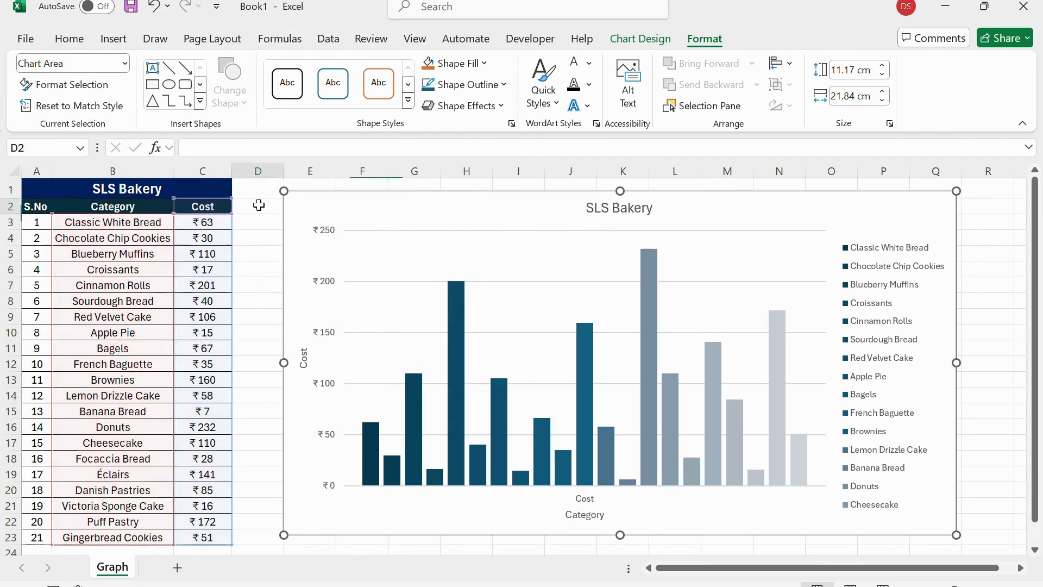
pyautogui.moveTo(144, 206); pyautogui.dragTo(220, 538)
pyautogui.click(110, 40)
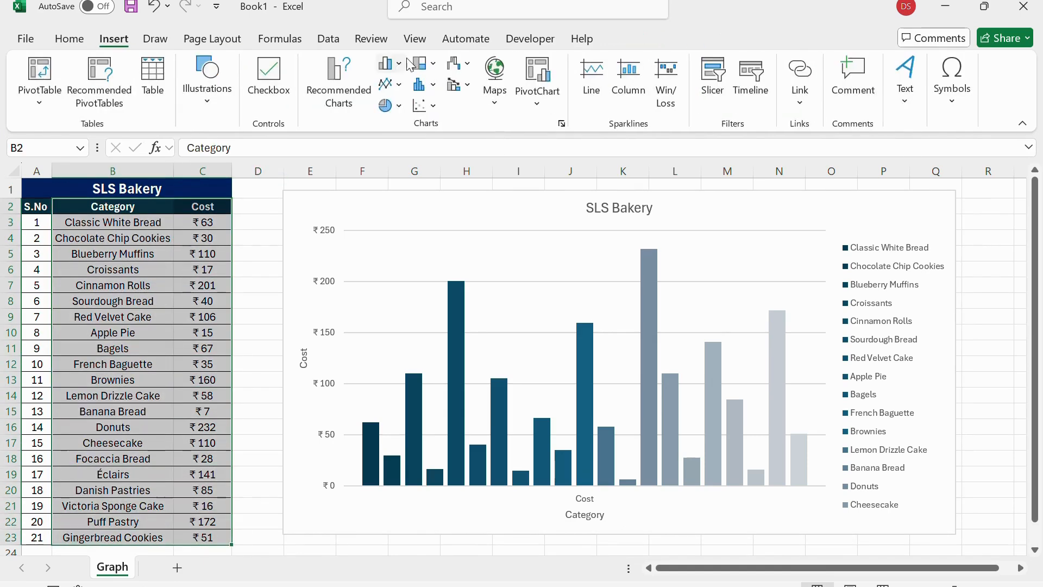
pyautogui.click(357, 71)
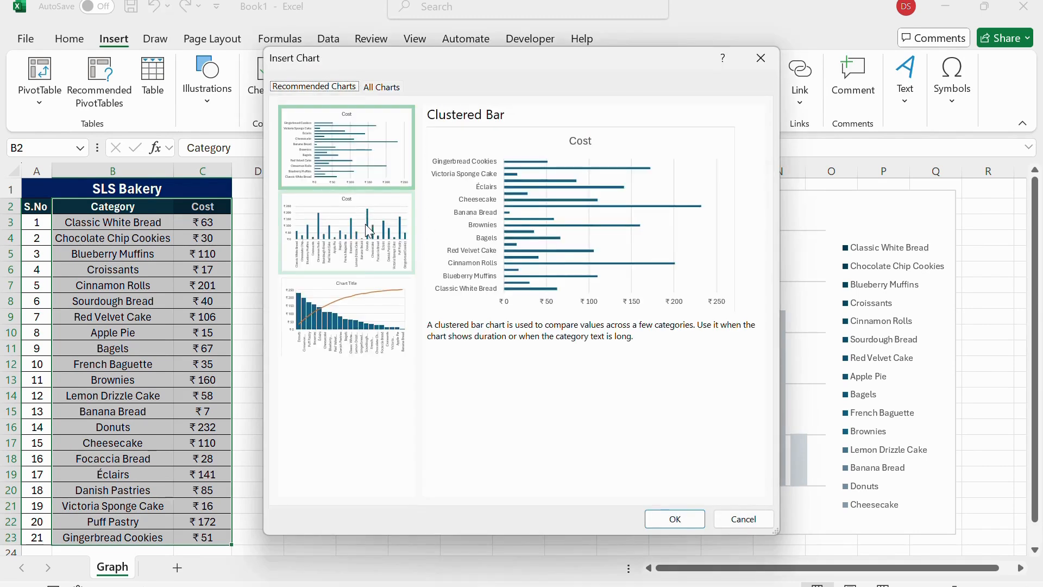
pyautogui.click(366, 227)
pyautogui.click(675, 519)
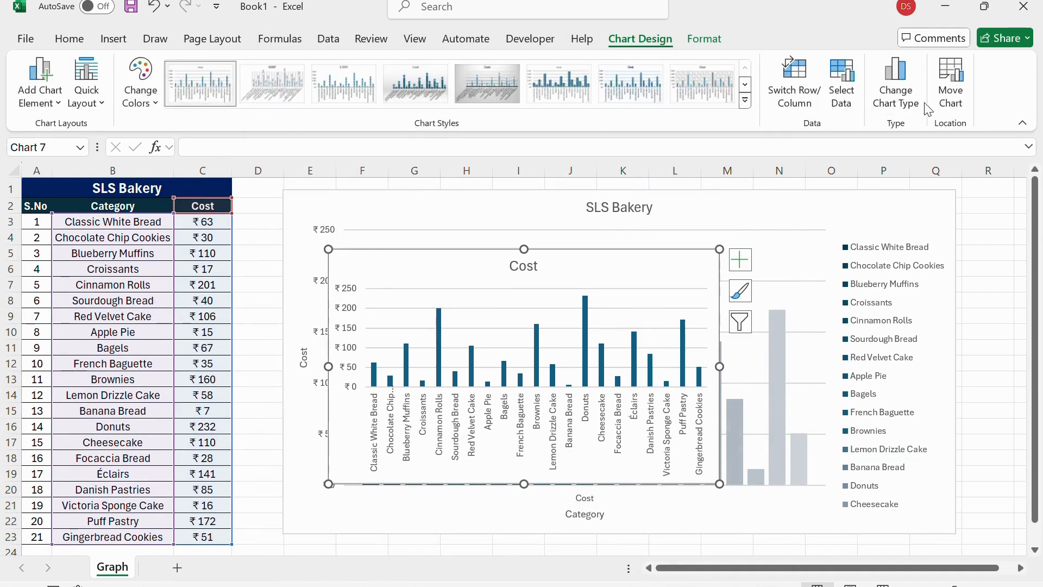
# Move the newly inserted Cost chart to a new sheet named Chart2.
pyautogui.click(950, 97)
pyautogui.click(395, 235)
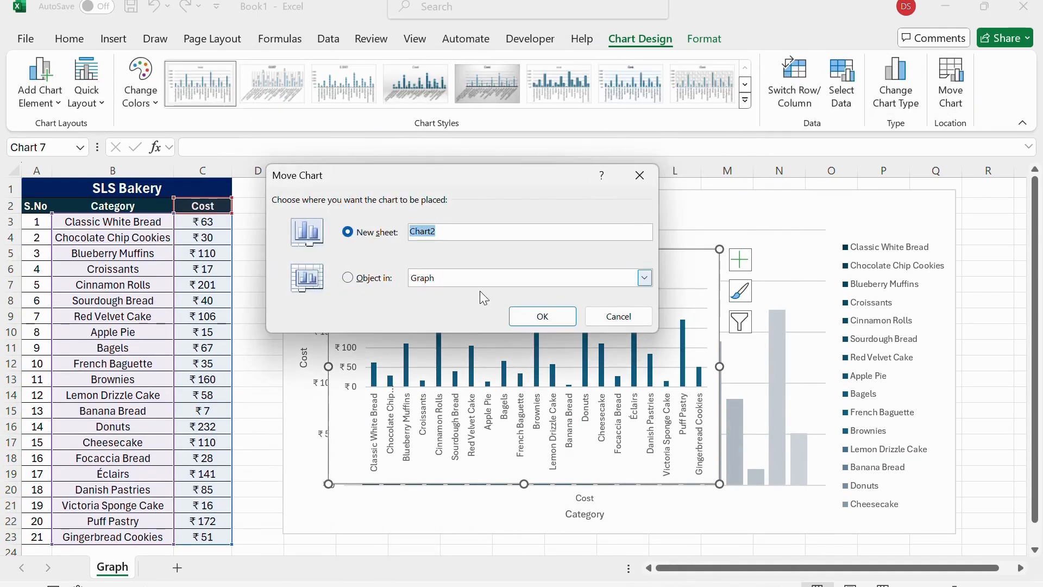
pyautogui.click(543, 316)
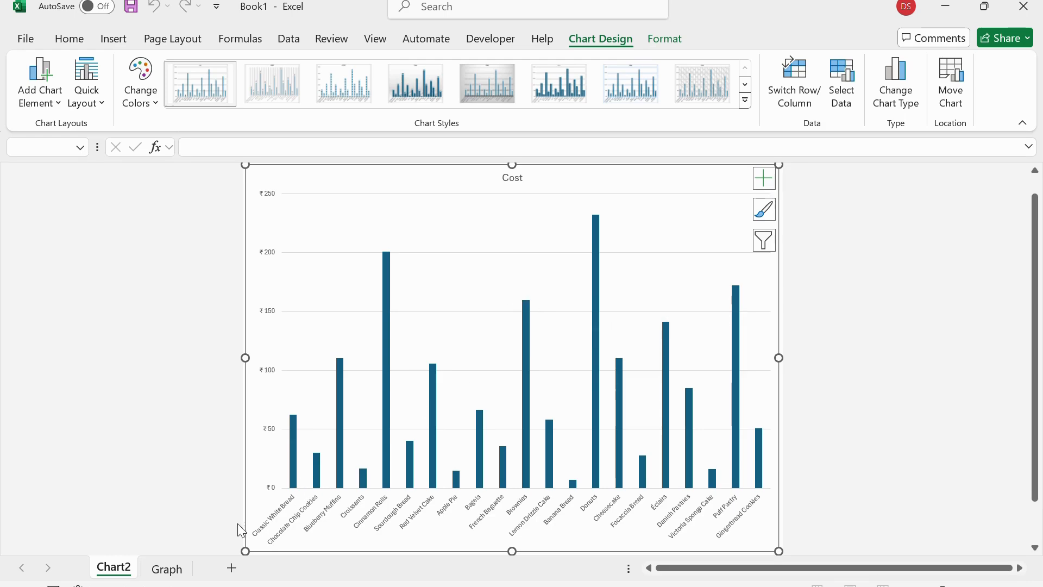
# Apply the saved Chart1 template to the chart on the Chart2 sheet.
pyautogui.click(173, 569)
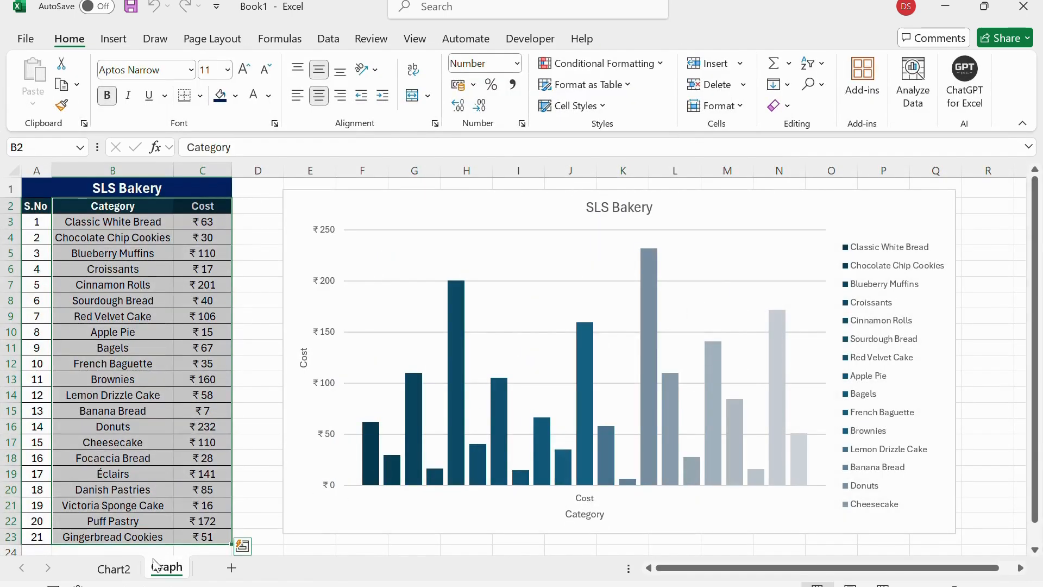
pyautogui.click(117, 569)
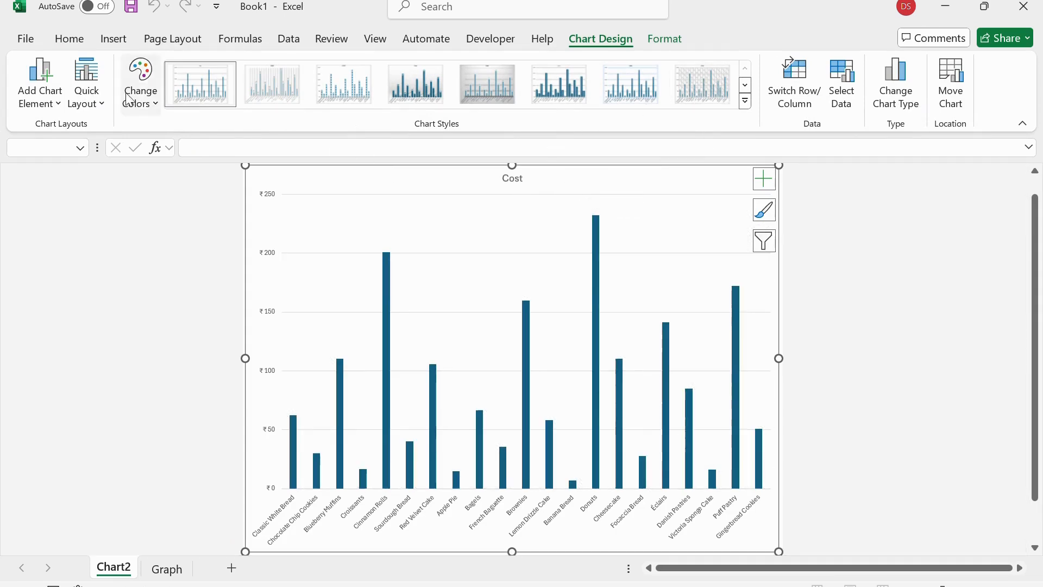
pyautogui.click(902, 80)
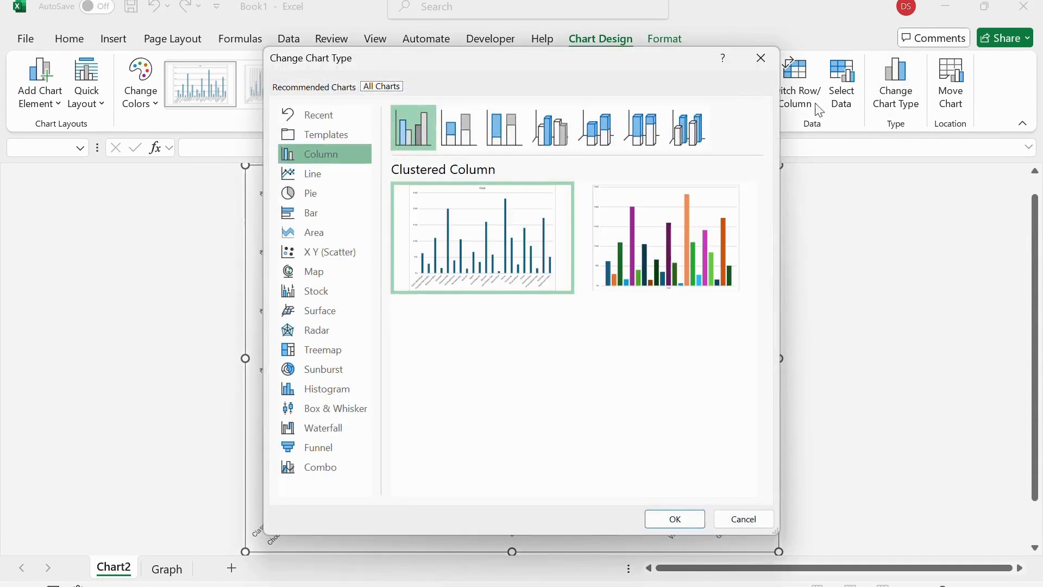
pyautogui.click(359, 133)
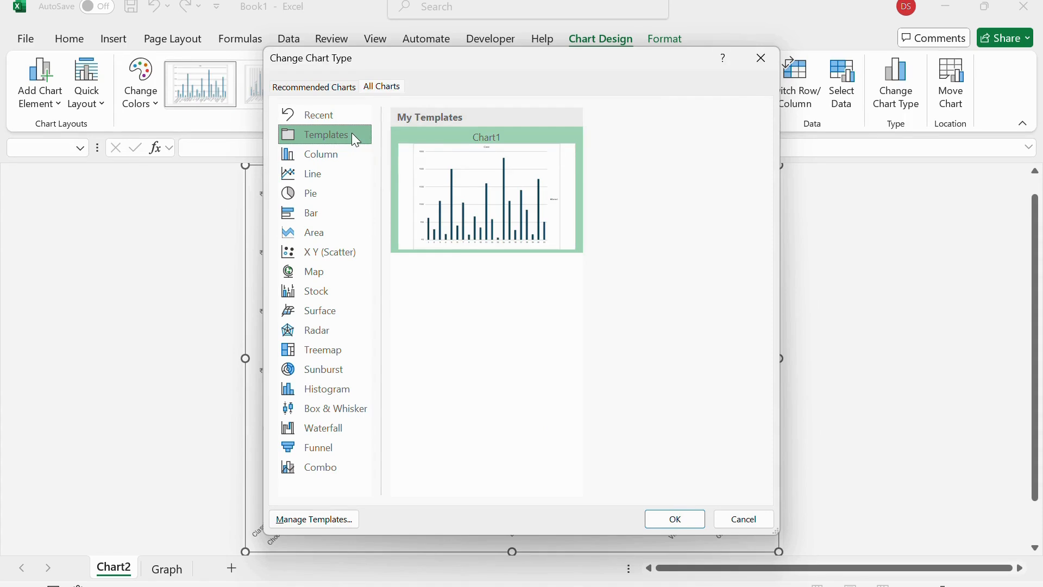
pyautogui.doubleClick(523, 180)
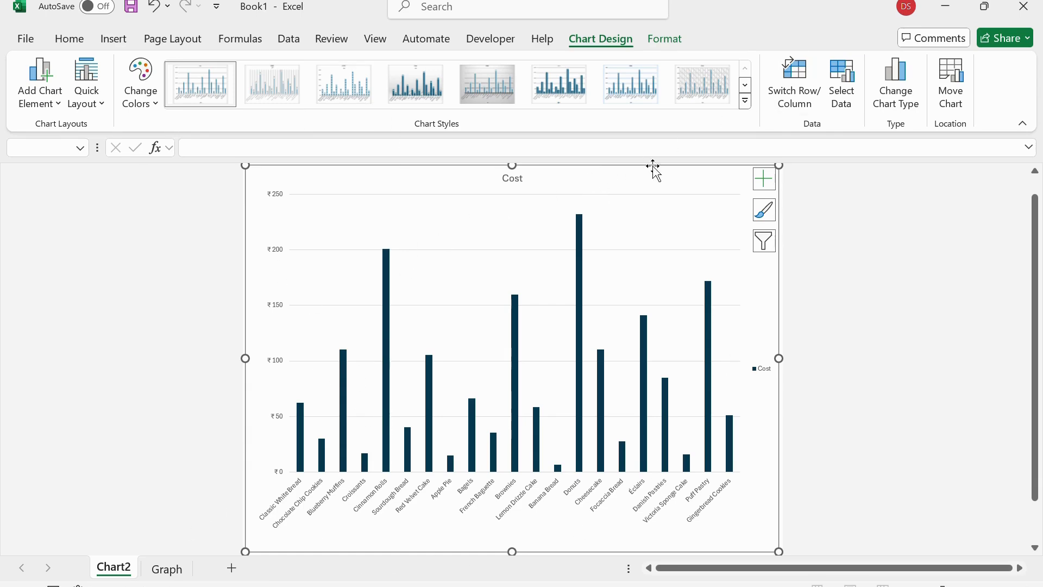
# Change the Chart2 chart to the clustered column variant that plots each bakery item as its own series.
pyautogui.click(894, 93)
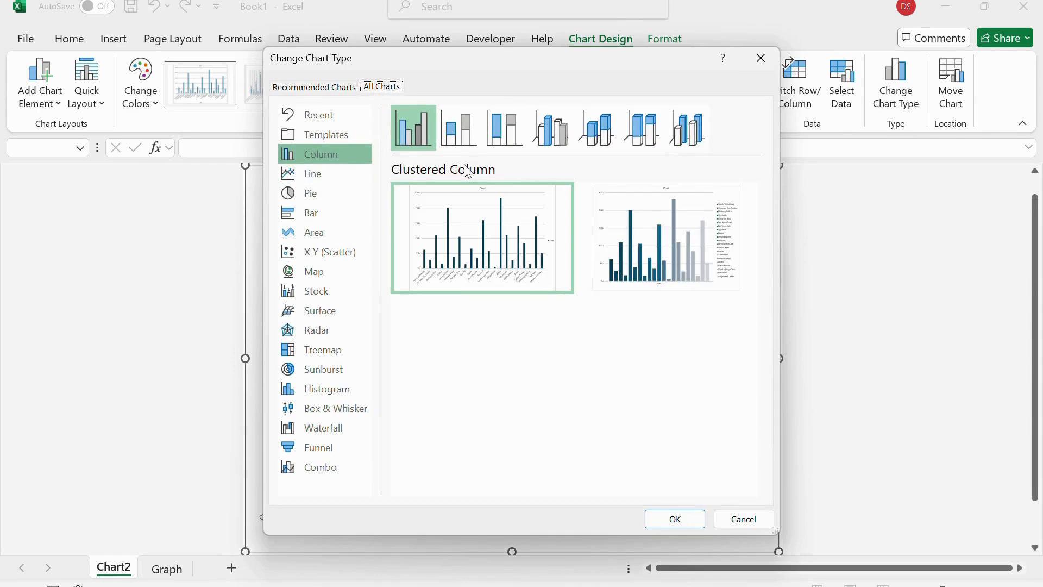
pyautogui.click(624, 226)
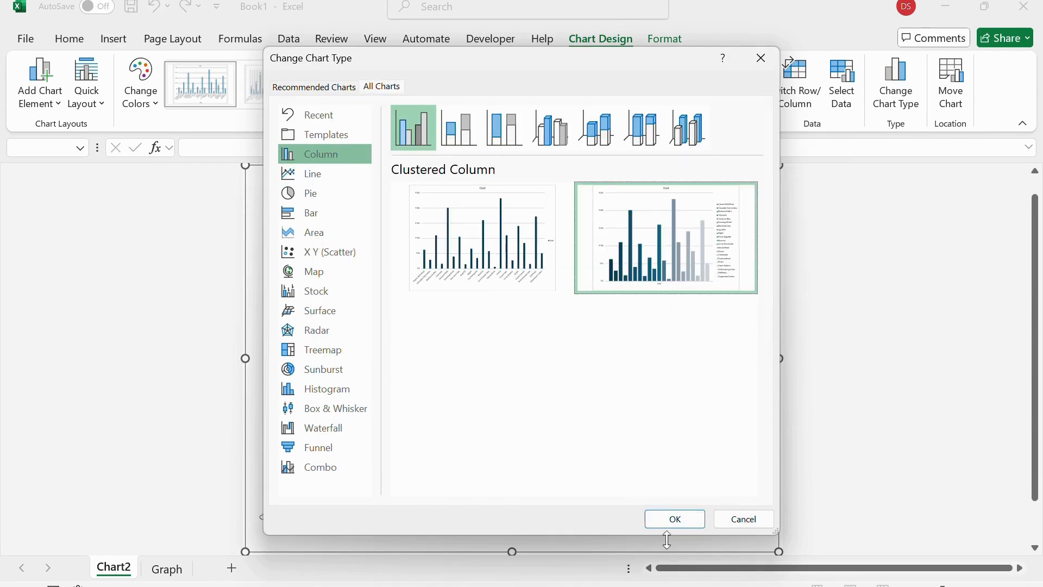
pyautogui.click(673, 520)
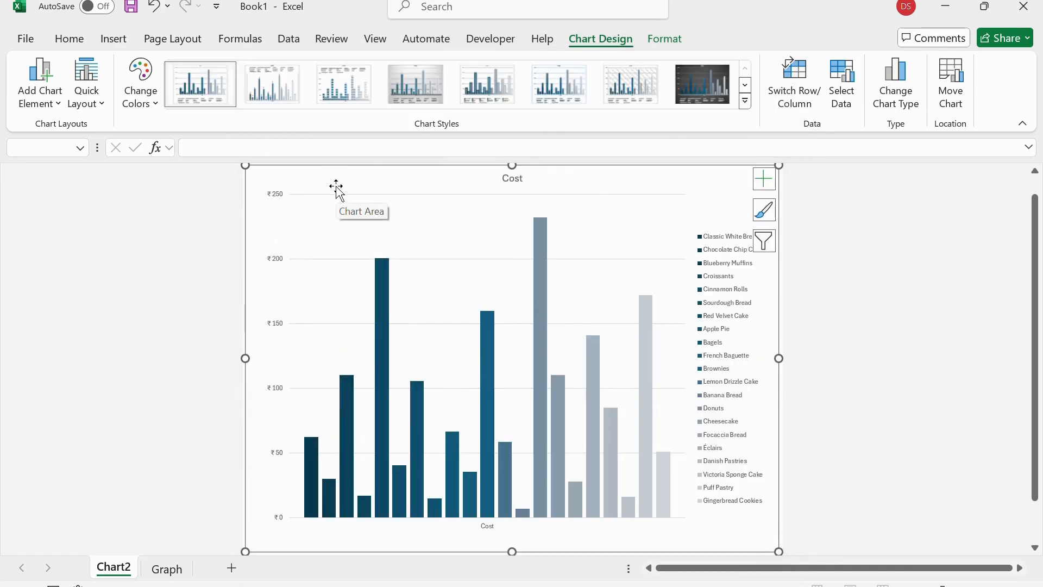
pyautogui.click(166, 565)
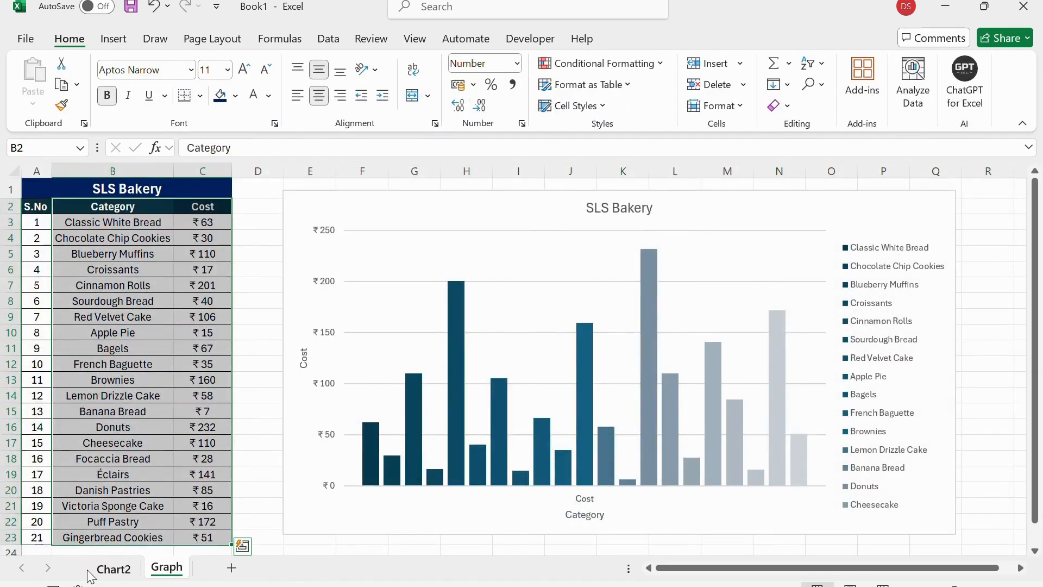
pyautogui.click(106, 567)
pyautogui.click(172, 567)
pyautogui.click(126, 573)
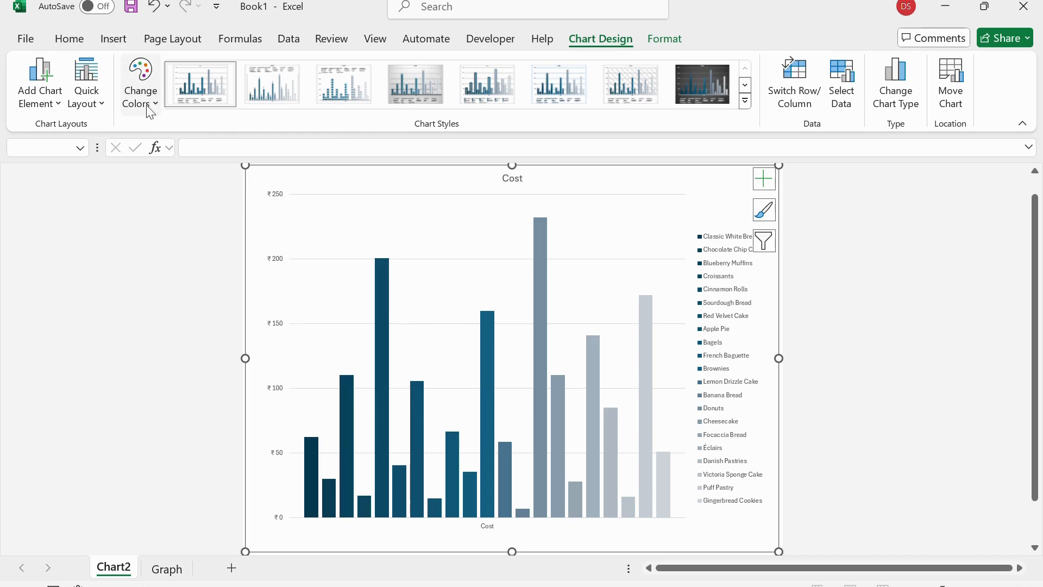
pyautogui.click(93, 97)
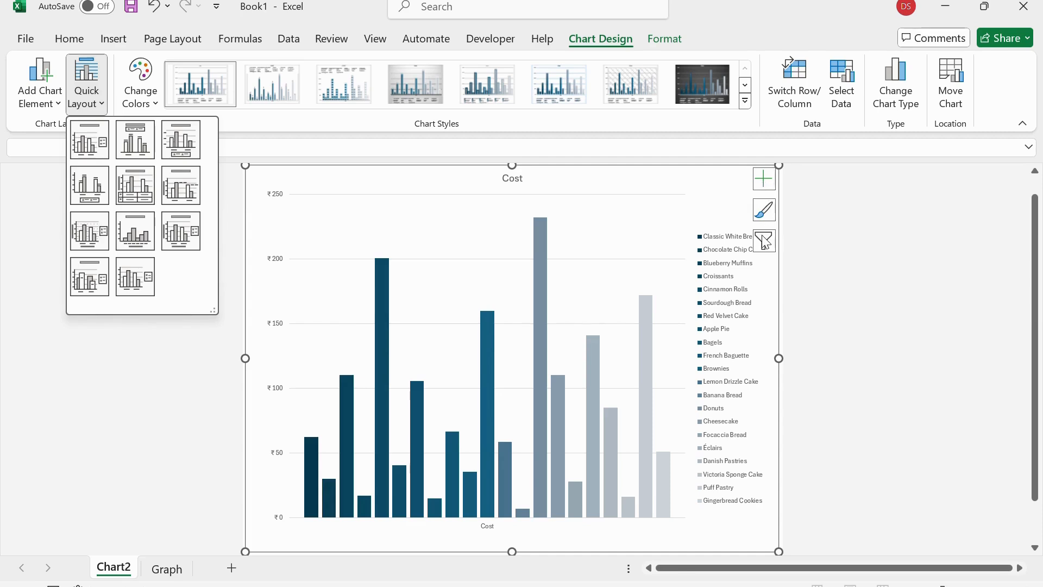
pyautogui.click(876, 221)
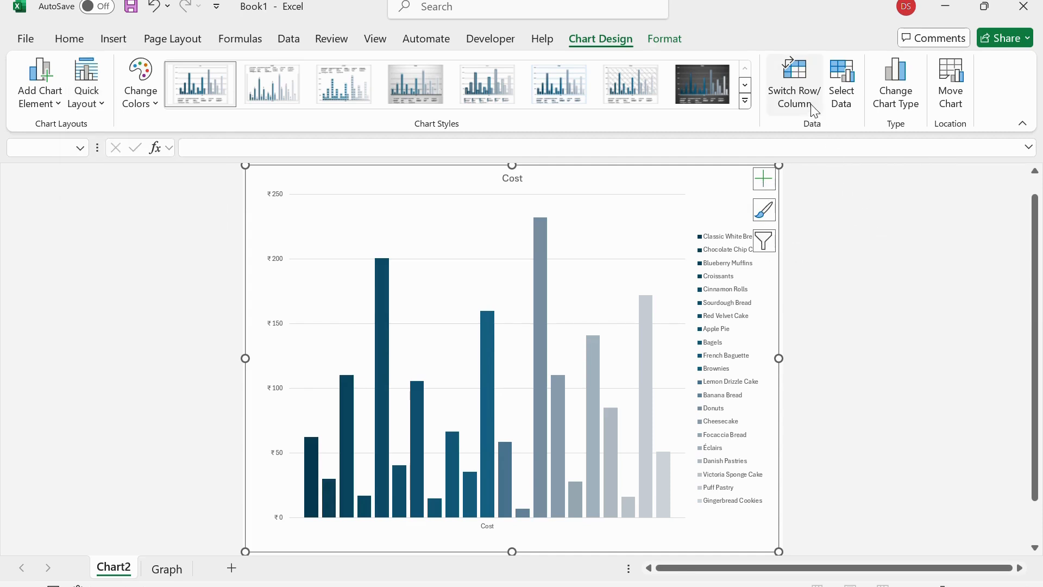
pyautogui.click(847, 103)
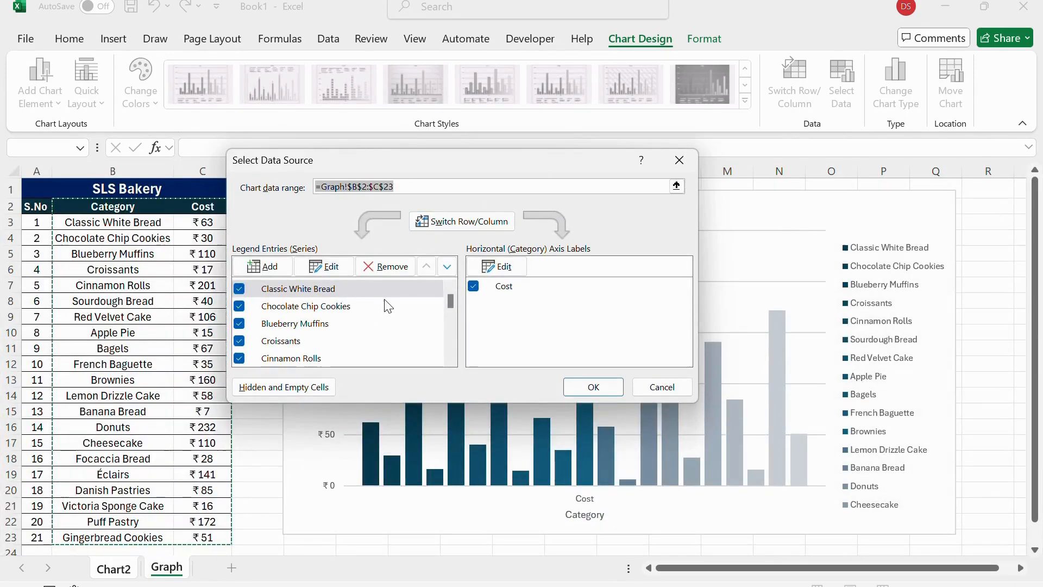
pyautogui.moveTo(448, 300)
pyautogui.mouseDown()
pyautogui.moveTo(450, 360)
pyautogui.moveTo(450, 283)
pyautogui.mouseUp()
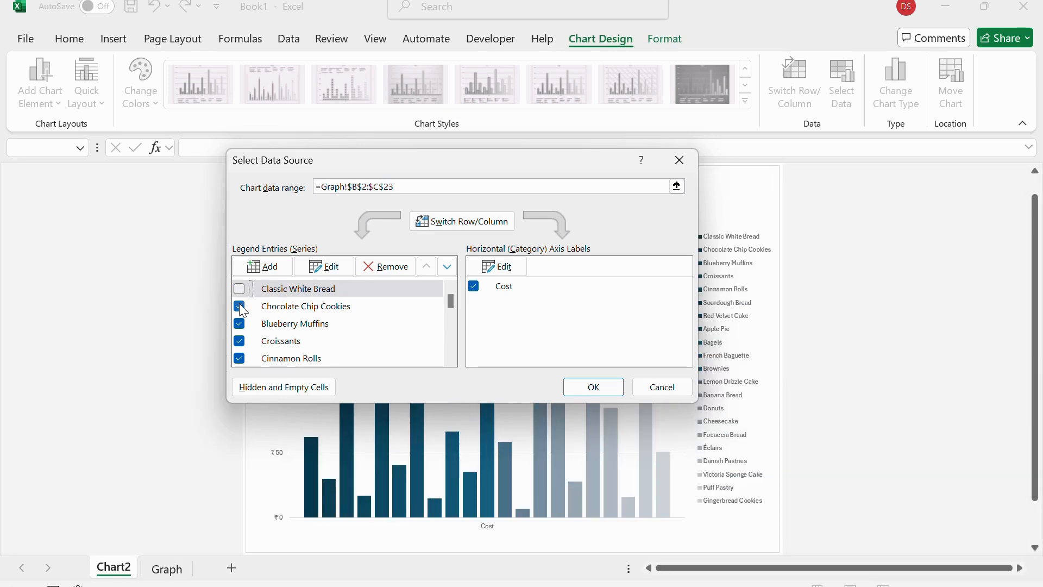
pyautogui.click(240, 305)
pyautogui.click(238, 290)
pyautogui.click(239, 306)
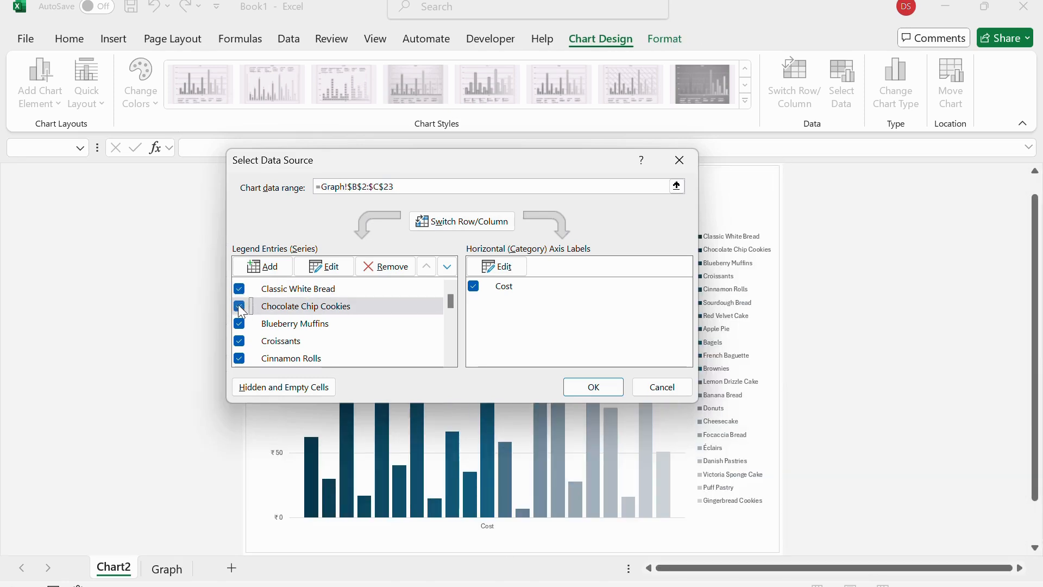
pyautogui.click(239, 323)
pyautogui.click(240, 341)
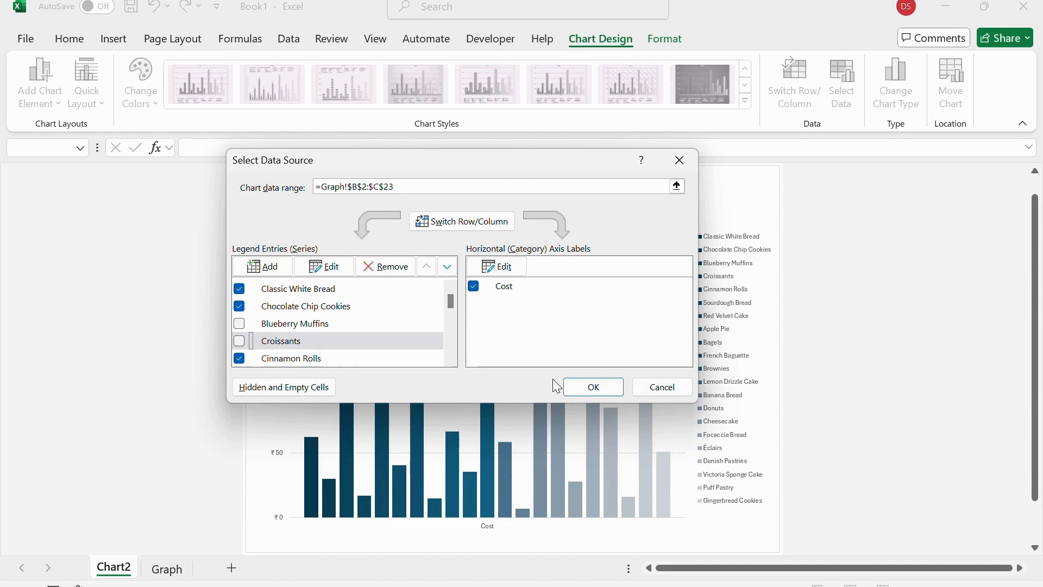
pyautogui.click(649, 391)
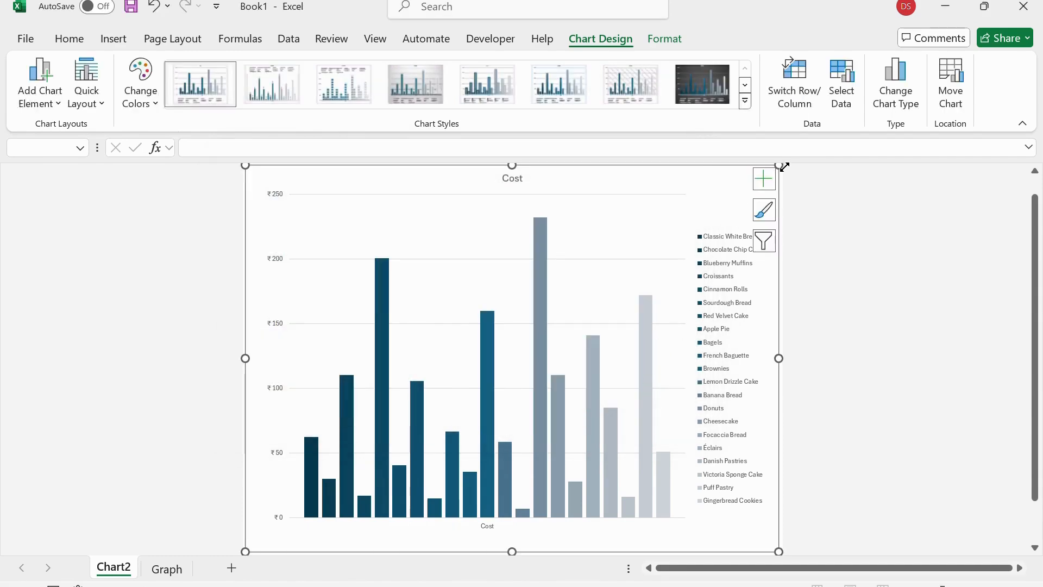